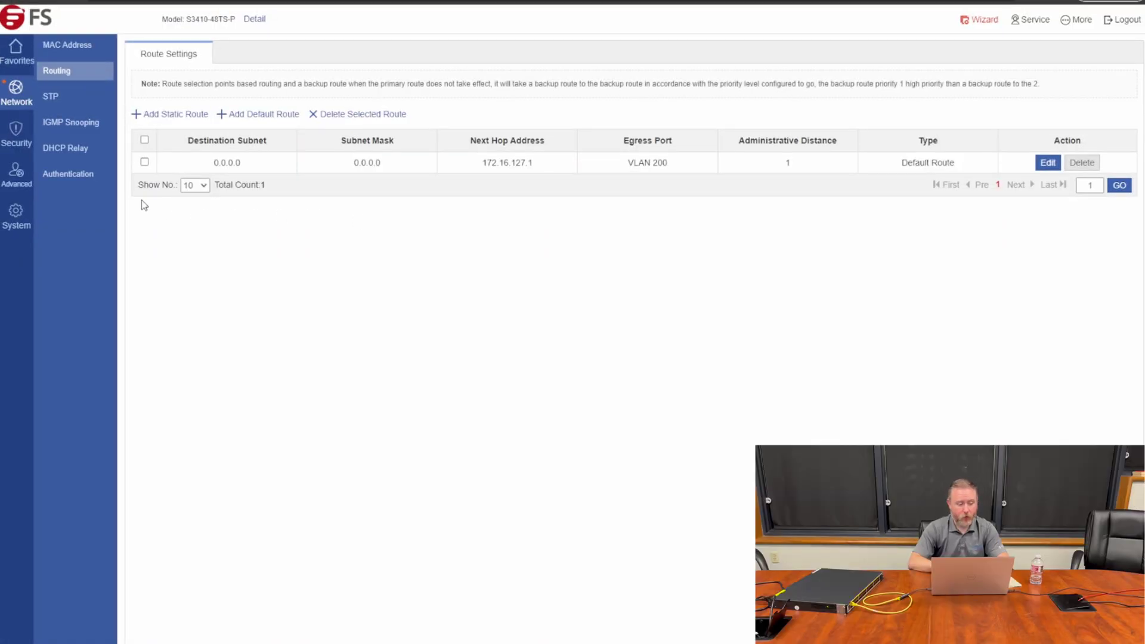
Open the DHCP page under Advanced and switch the DHCP service from OFF to ON
{"action": "left_click", "coordinate": [21, 176]}
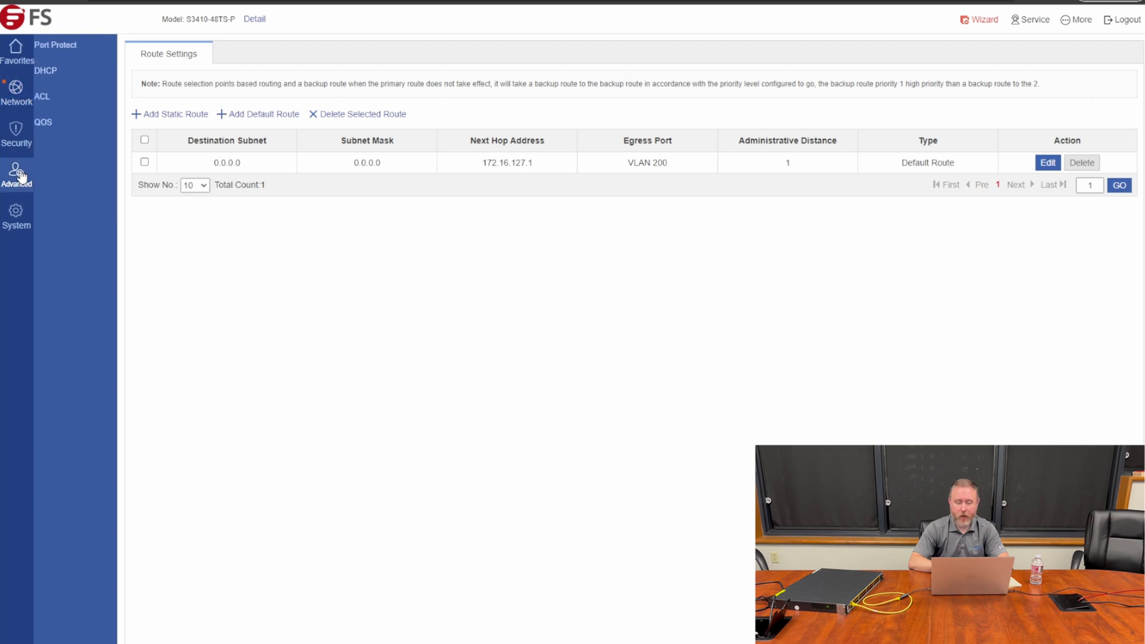
{"action": "left_click", "coordinate": [54, 71]}
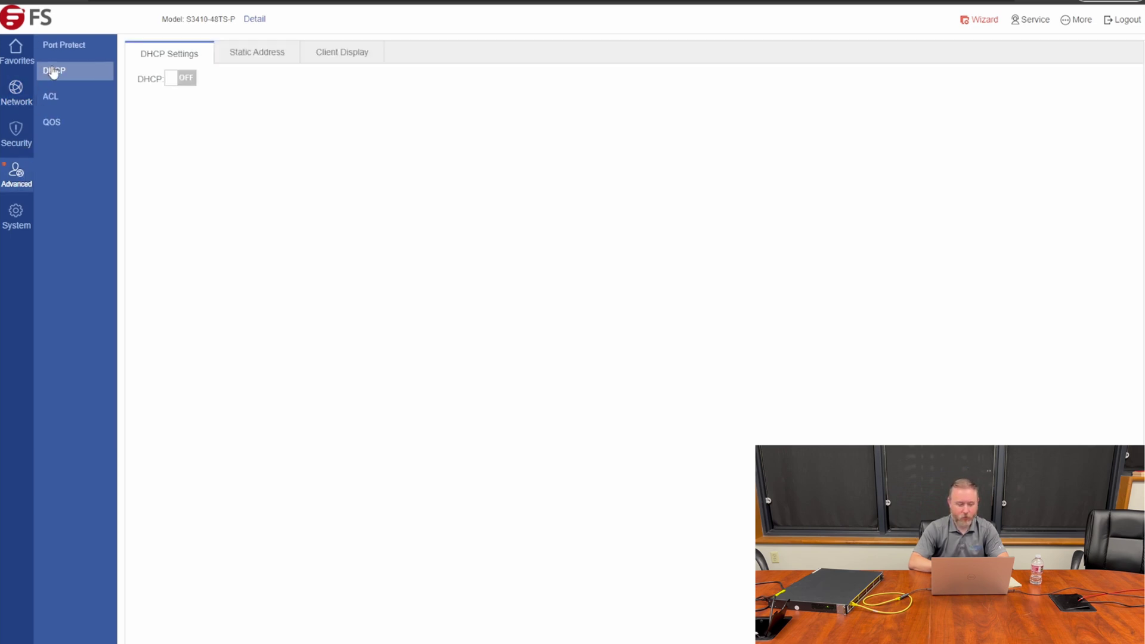
{"action": "left_click", "coordinate": [179, 79]}
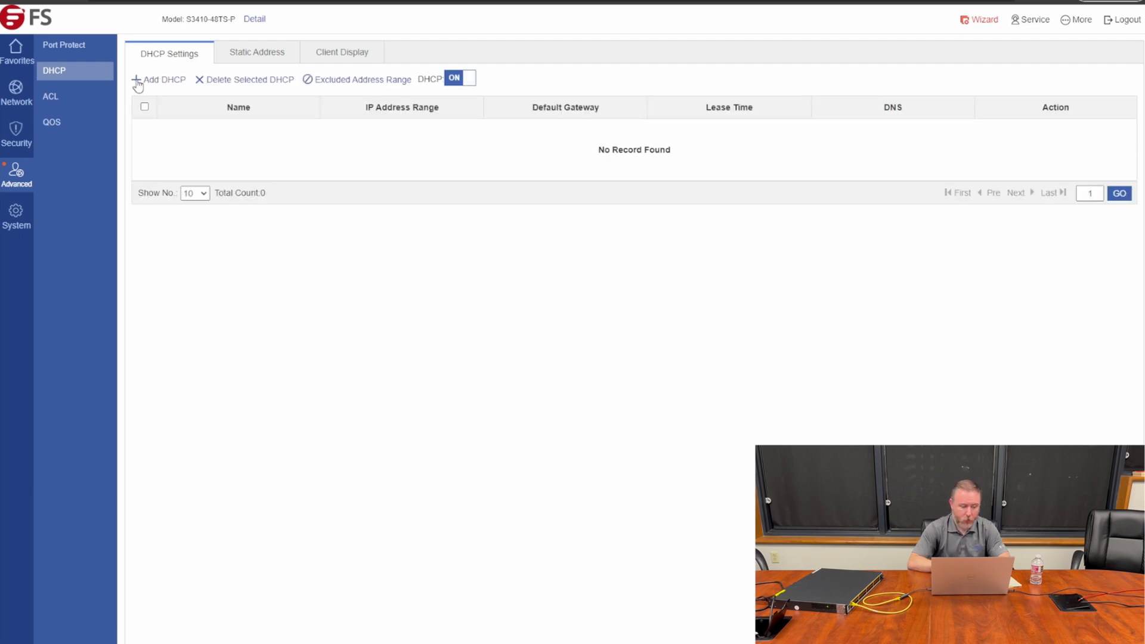
Add a new DHCP pool and name it Inside-Wired
{"action": "left_click", "coordinate": [165, 82]}
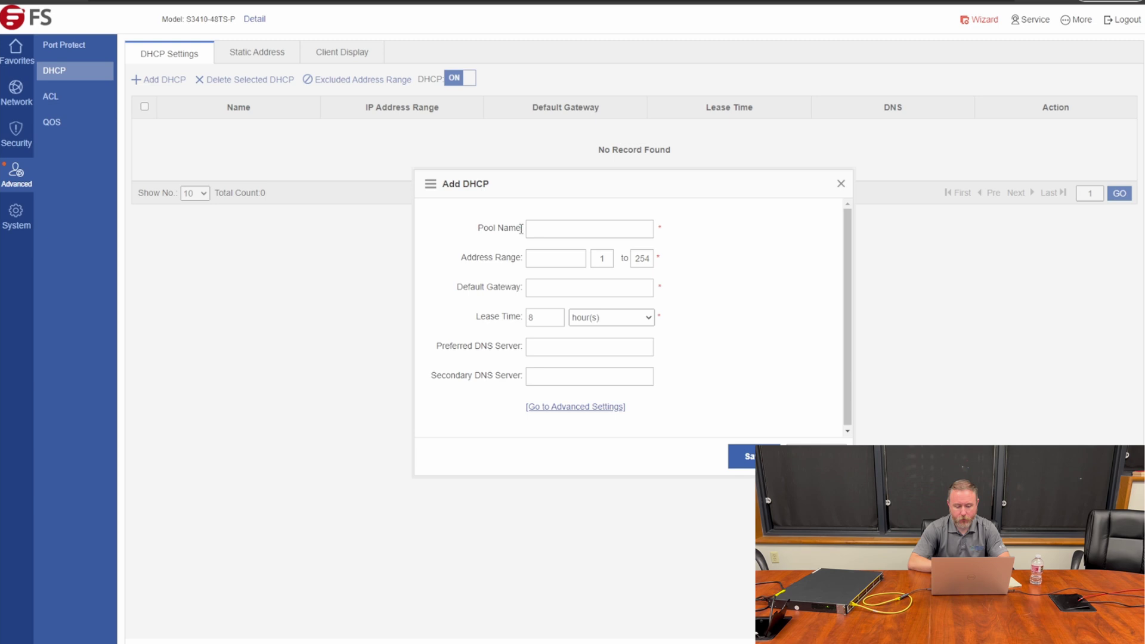
{"action": "left_click", "coordinate": [543, 228]}
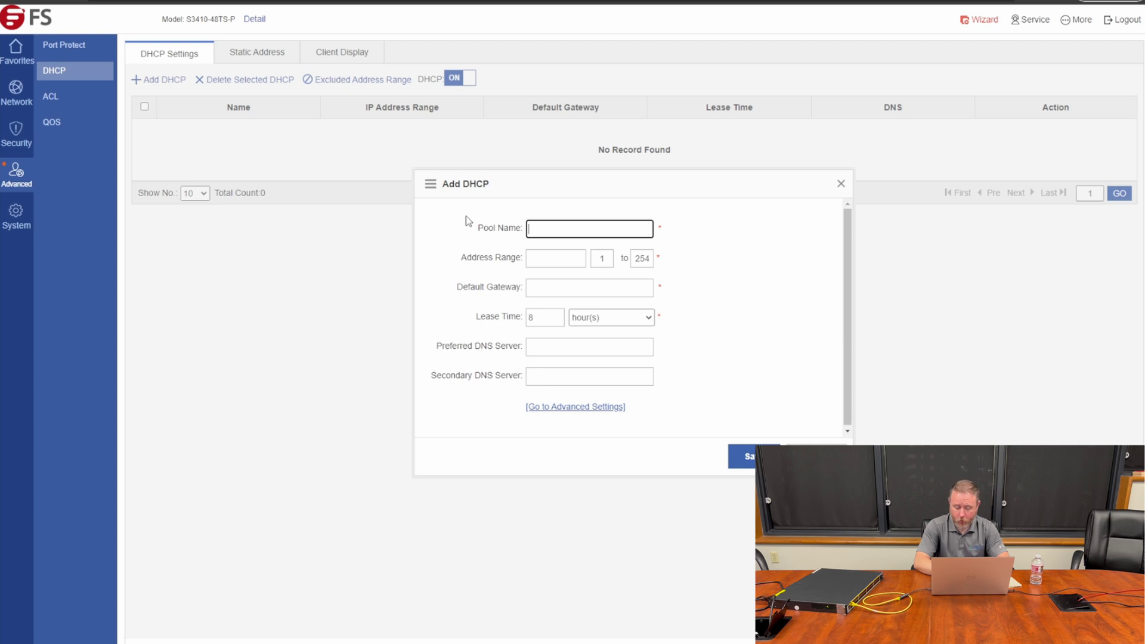
{"action": "type", "text": "Inside-"}
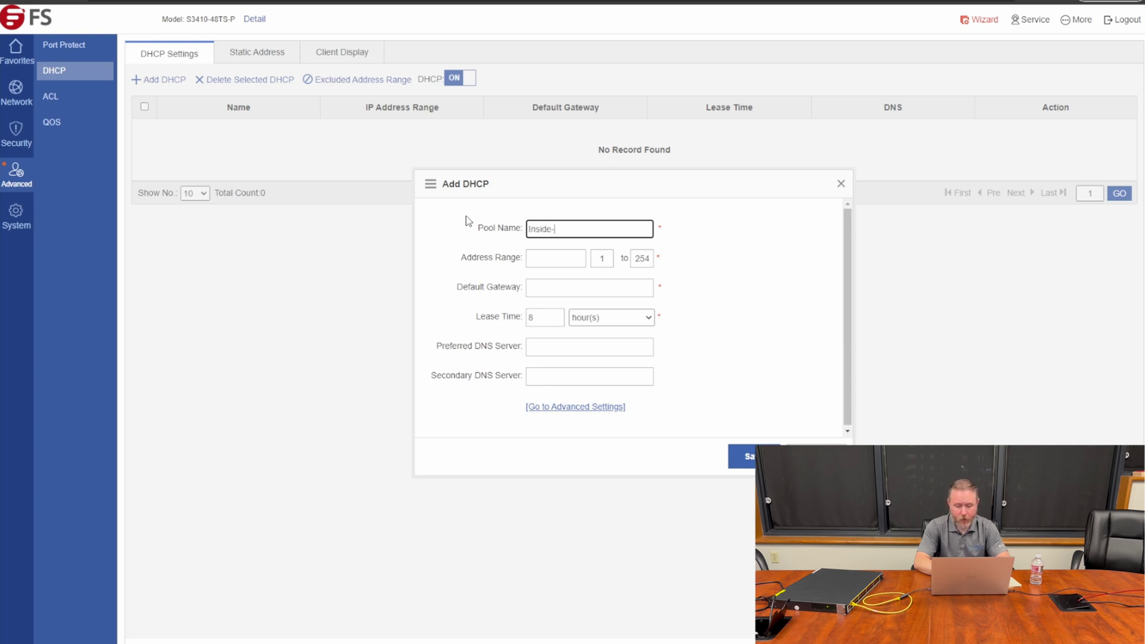
{"action": "type", "text": "Wired"}
{"action": "key", "text": "Tab"}
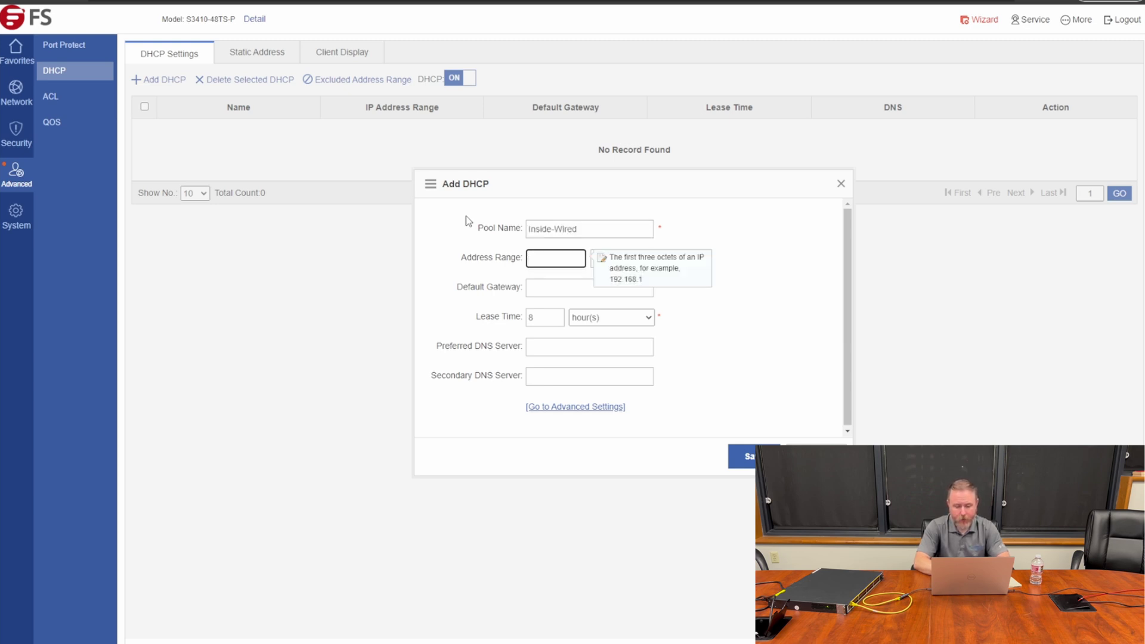
{"action": "left_click", "coordinate": [539, 290]}
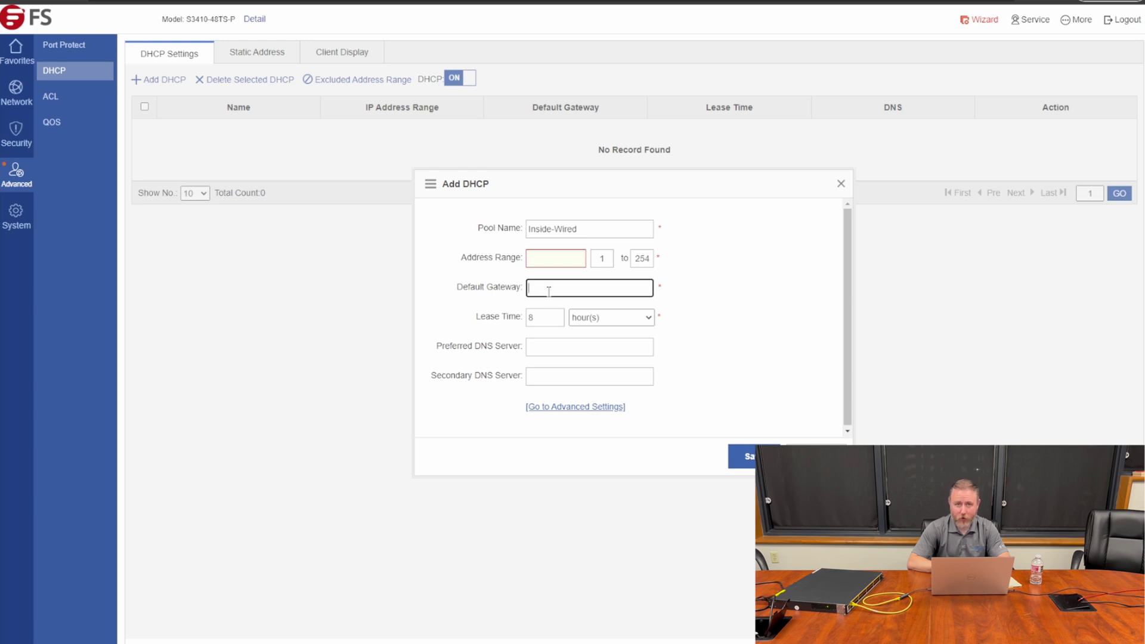
Set the Inside-Wired address range to 10.127.10.50–254 with gateway 10.127.10.1
{"action": "left_click", "coordinate": [544, 258]}
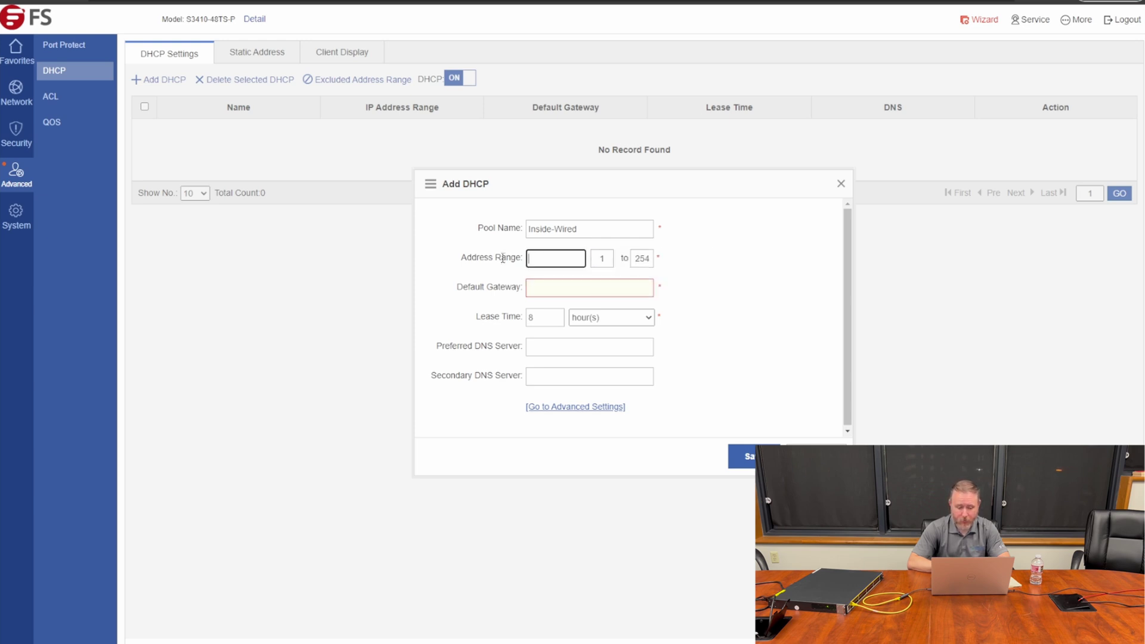
{"action": "type", "text": "10.127.10"}
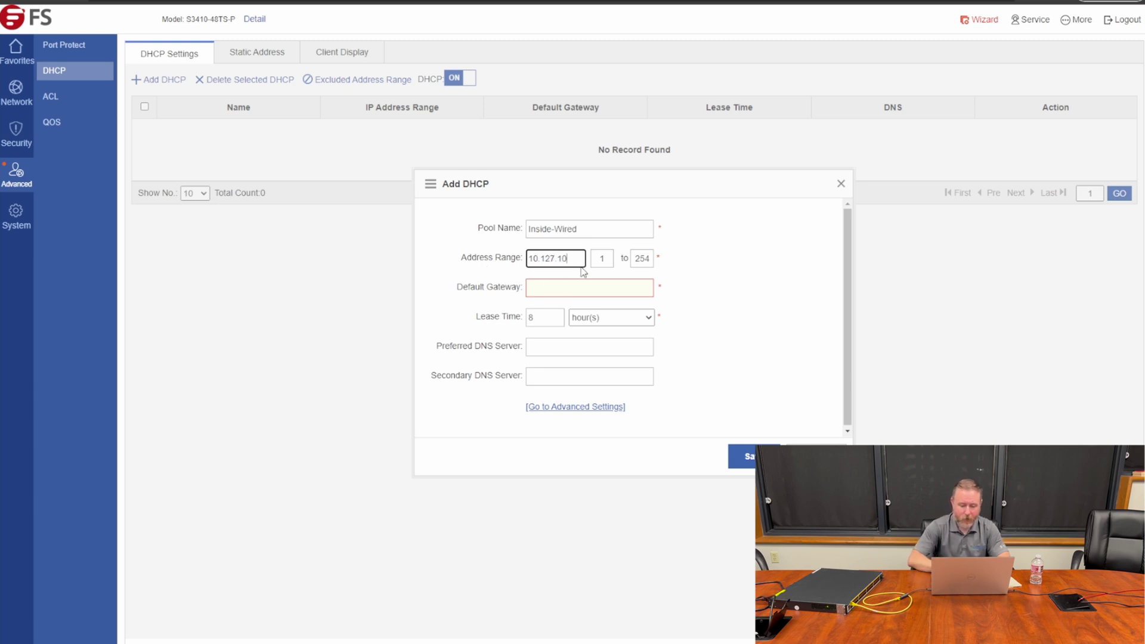
{"action": "left_click", "coordinate": [602, 258]}
{"action": "double_click", "coordinate": [604, 259]}
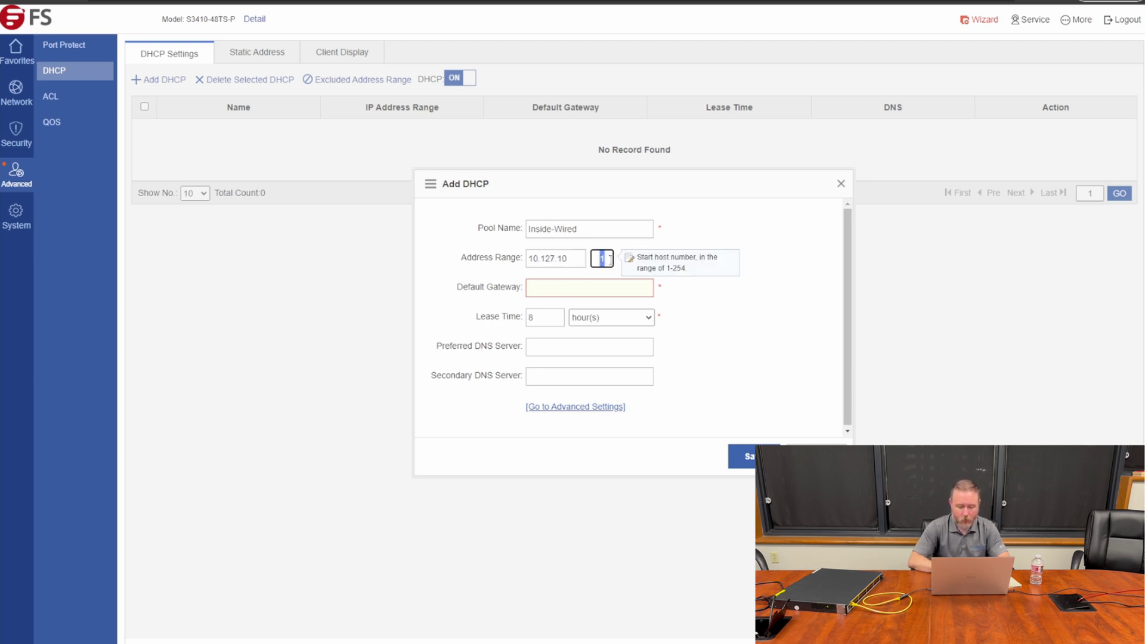
{"action": "type", "text": "50"}
{"action": "left_click", "coordinate": [593, 288]}
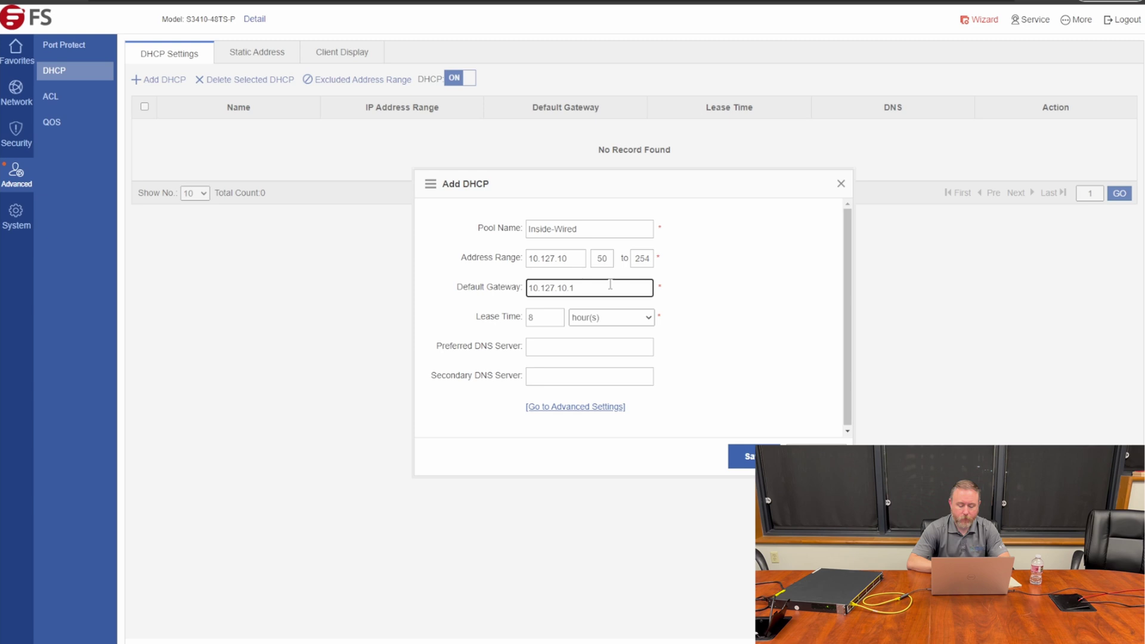
Set DNS servers 10.127.1.7 and 172.16.127.1, then save the Inside-Wired pool
{"action": "left_click", "coordinate": [578, 350]}
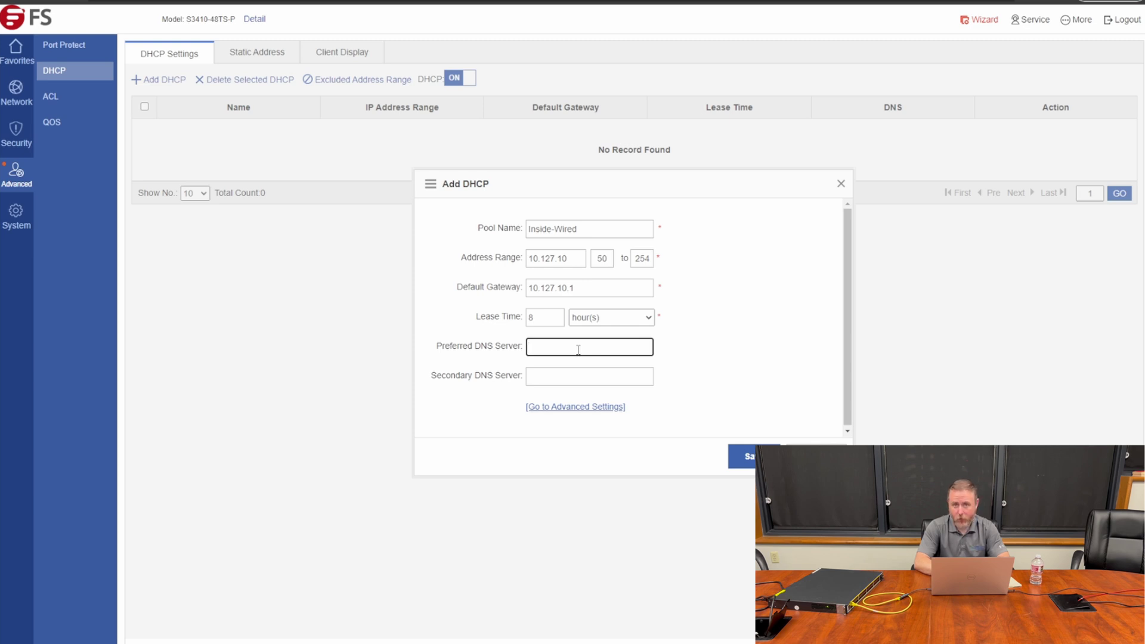
{"action": "type", "text": "10.127"}
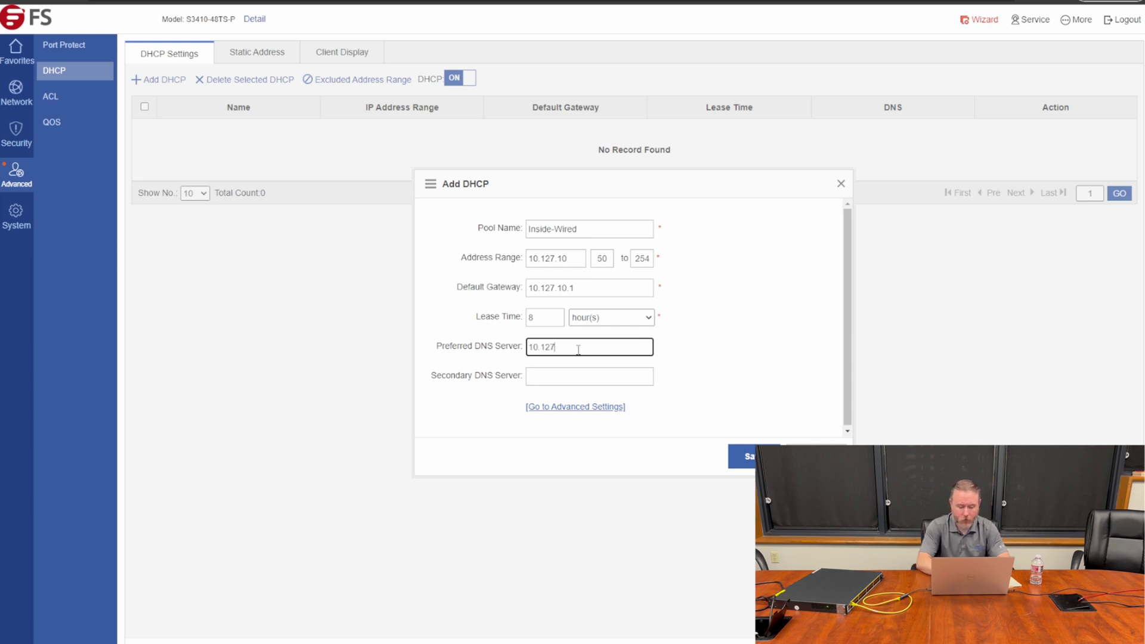
{"action": "type", "text": ".1.7"}
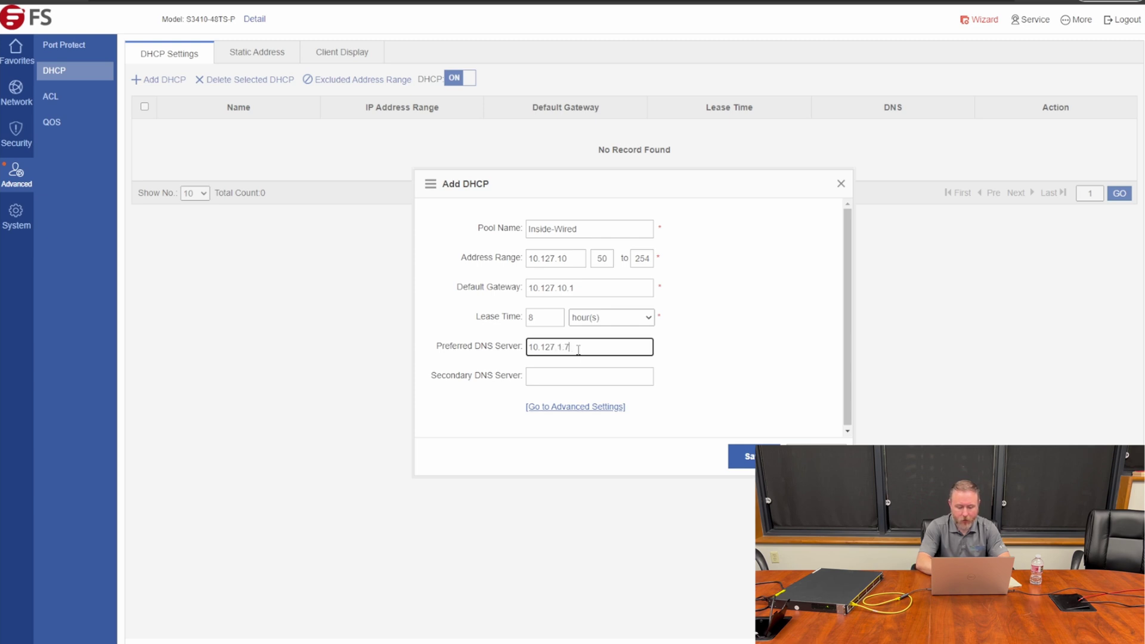
{"action": "key", "text": "Tab"}
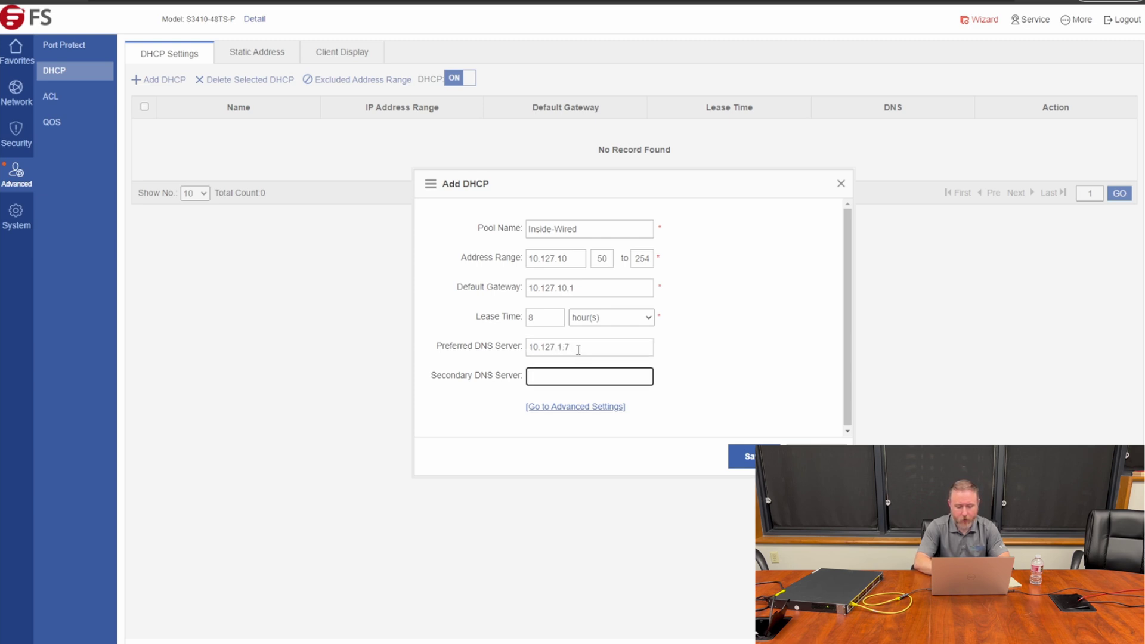
{"action": "type", "text": "10.127"}
{"action": "type", "text": "."}
{"action": "type", "text": "1.8"}
{"action": "key", "text": "BackSpace"}
{"action": "key", "text": "BackSpace"}
{"action": "key", "text": "BackSpace"}
{"action": "key", "text": "BackSpace"}
{"action": "key", "text": "BackSpace"}
{"action": "key", "text": "BackSpace"}
{"action": "key", "text": "BackSpace"}
{"action": "key", "text": "BackSpace"}
{"action": "key", "text": "BackSpace"}
{"action": "type", "text": "1.1.1.1"}
{"action": "key", "text": "BackSpace"}
{"action": "key", "text": "BackSpace"}
{"action": "type", "text": "172.16.127.1"}
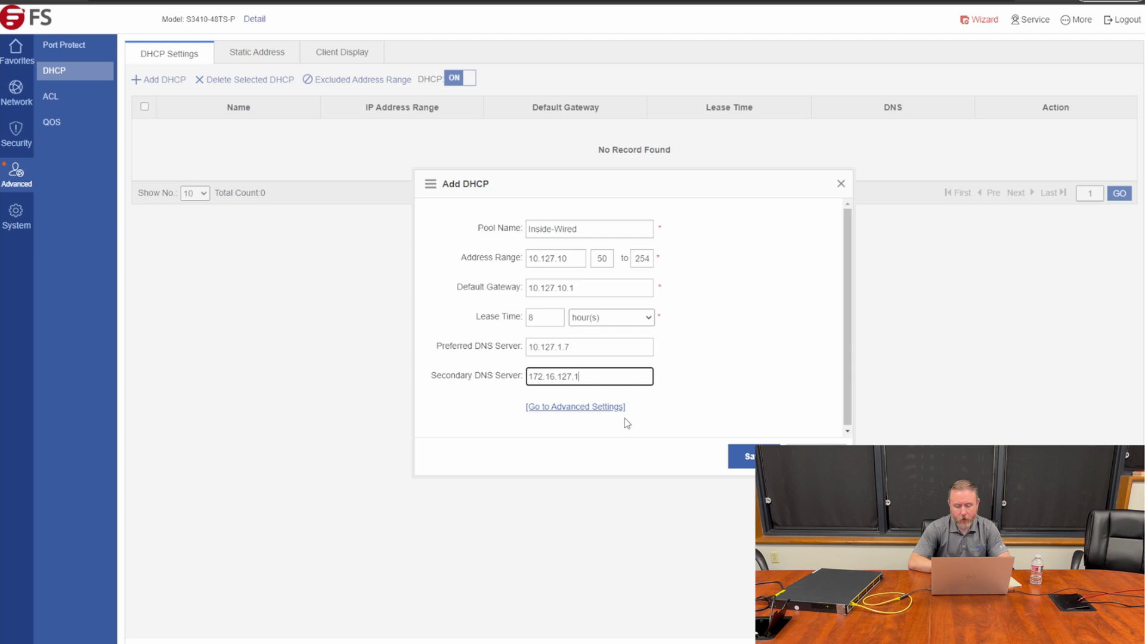
{"action": "left_click", "coordinate": [749, 458]}
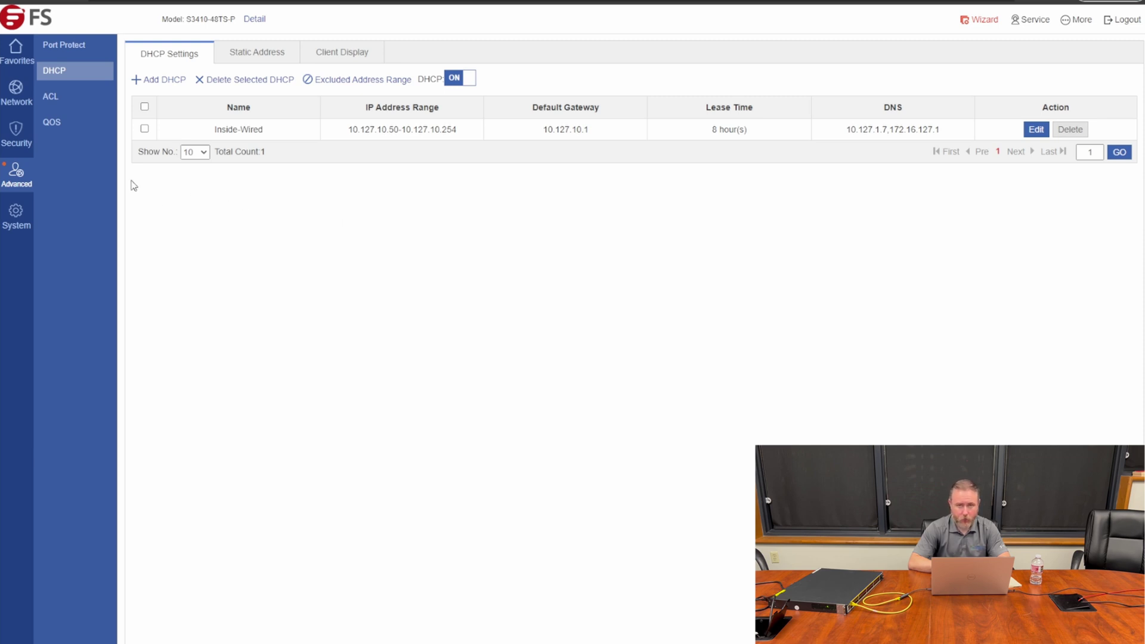
Add and save Inside-Wireless: 10.127.20.50–254, gateway 10.127.20.1, DNS 10.127.1.7 and 172.16.127.1
{"action": "left_click", "coordinate": [147, 86]}
{"action": "type", "text": "Inside-Wireless"}
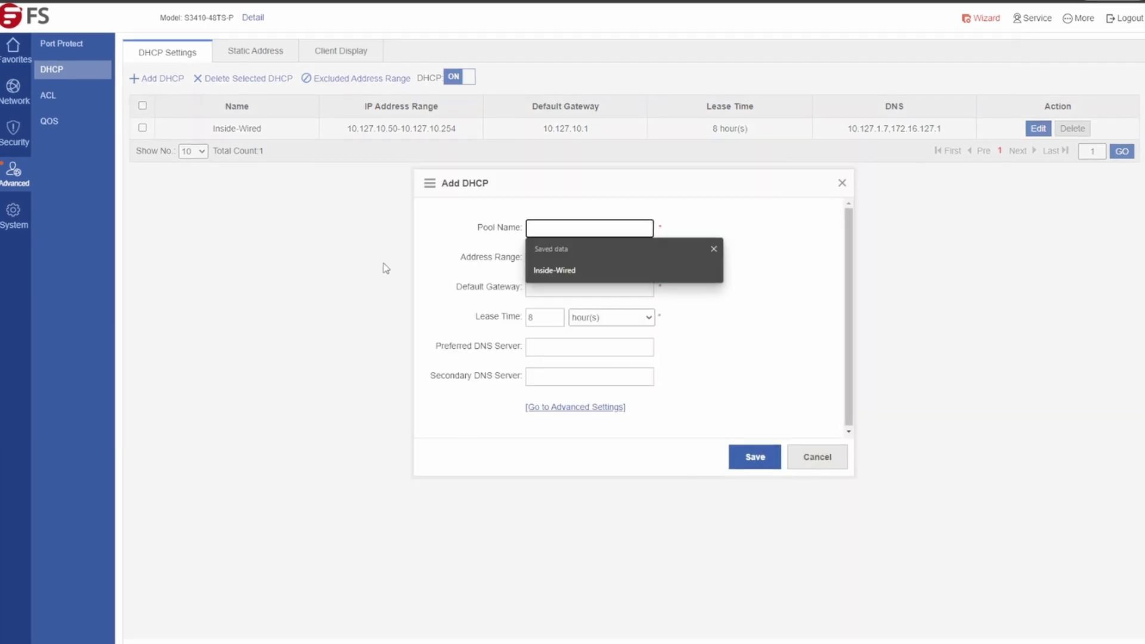
{"action": "key", "text": "Tab"}
{"action": "type", "text": "10.127.20"}
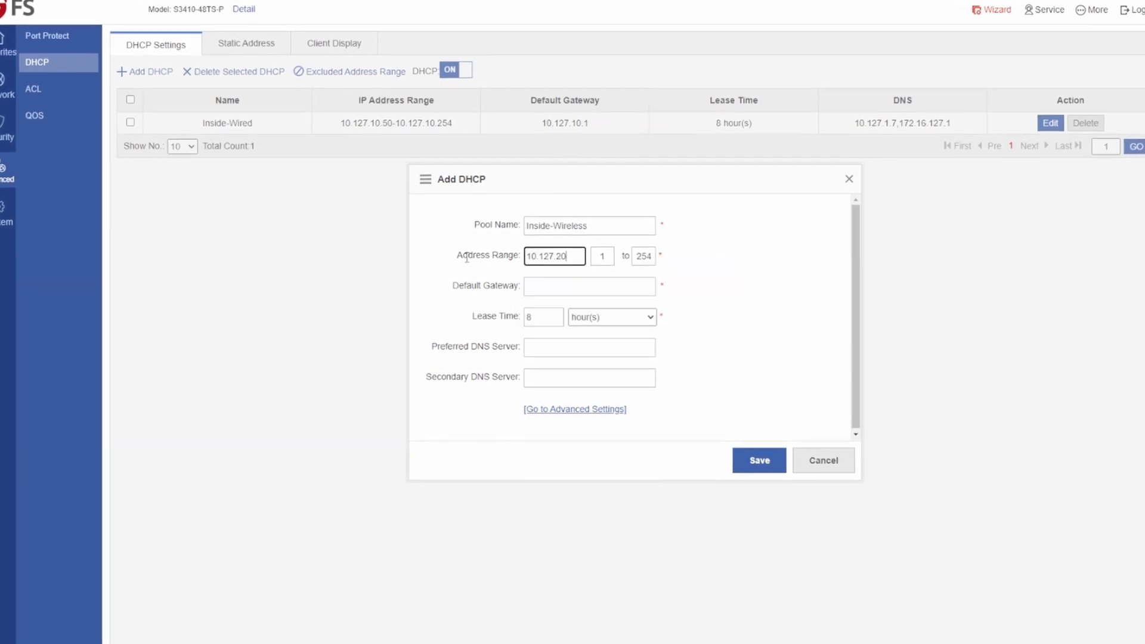
{"action": "key", "text": "Tab"}
{"action": "type", "text": "50"}
{"action": "left_click", "coordinate": [559, 287]}
{"action": "type", "text": "10.127.20.1"}
{"action": "left_click", "coordinate": [565, 348]}
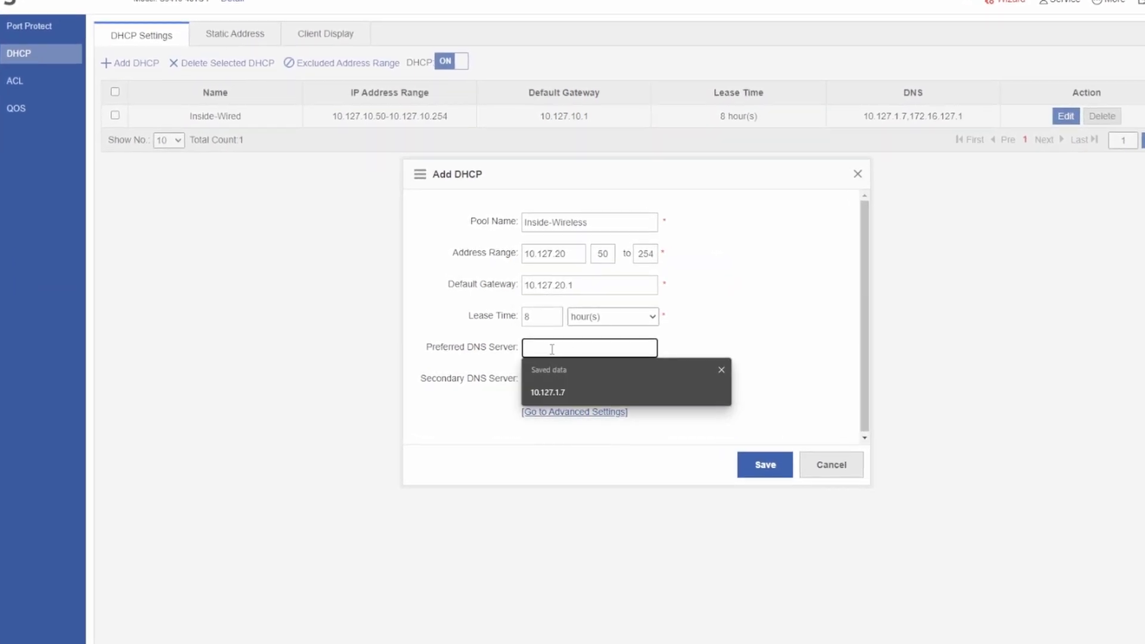
{"action": "left_click", "coordinate": [556, 382]}
{"action": "left_click", "coordinate": [555, 379]}
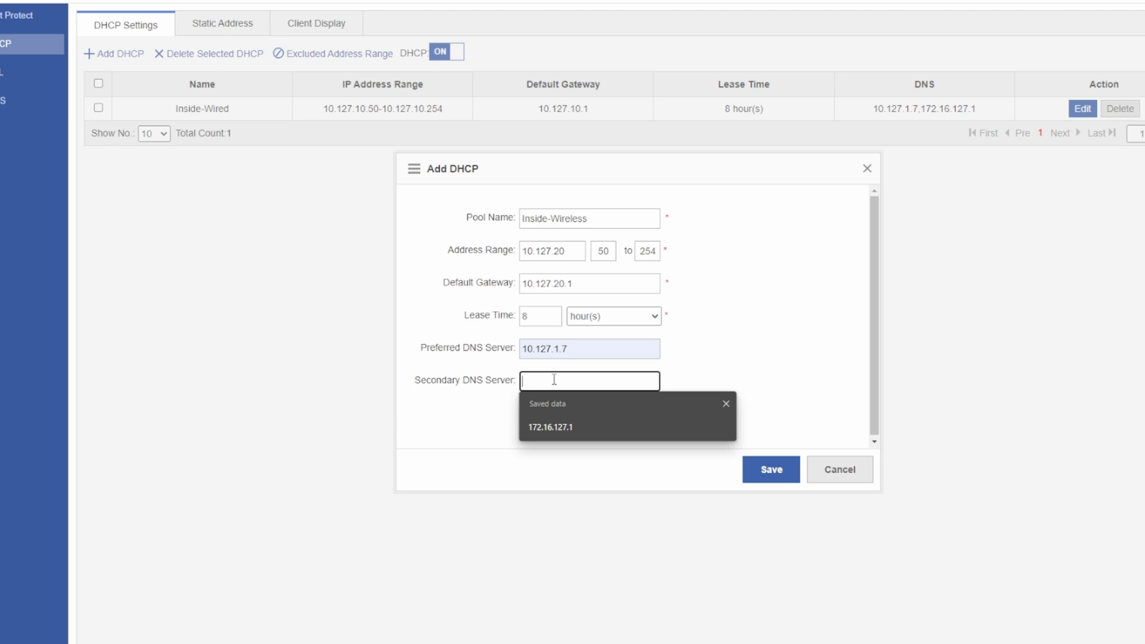
{"action": "left_click", "coordinate": [558, 425]}
{"action": "left_click", "coordinate": [772, 472]}
Add and save VoIP-Phones: 10.127.30.50–254, gateway 10.127.30.1, DNS 10.127.1.7 and 172.16.127.1
{"action": "left_click", "coordinate": [113, 48]}
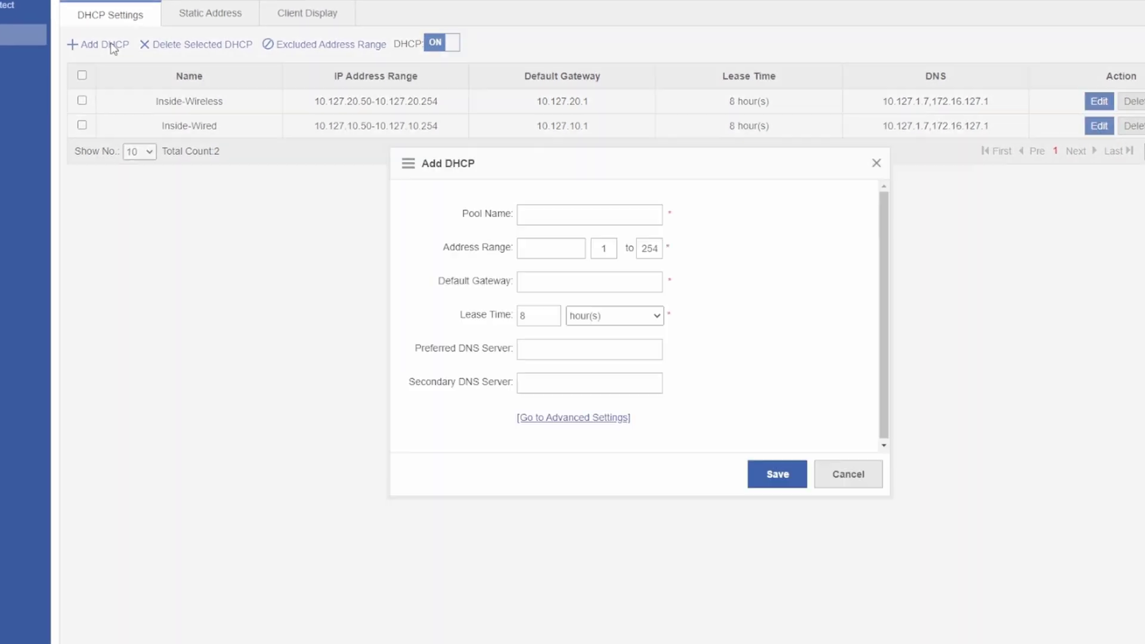
{"action": "left_click", "coordinate": [531, 215]}
{"action": "type", "text": "VoIP-Phones"}
{"action": "left_click", "coordinate": [552, 247]}
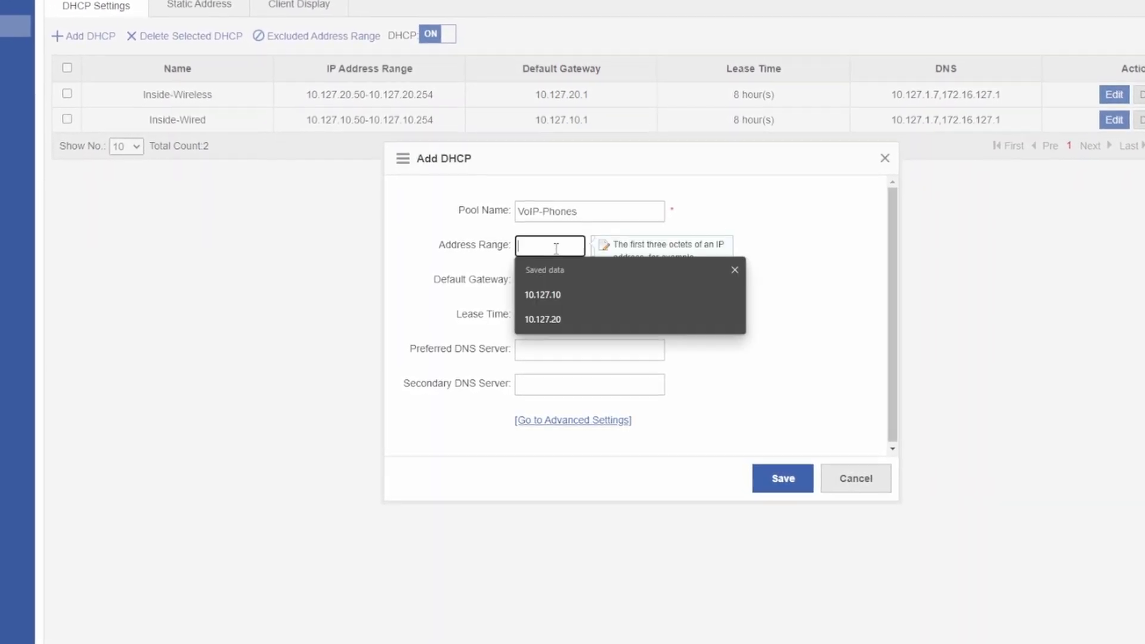
{"action": "type", "text": "10.127.30"}
{"action": "key", "text": "Tab"}
{"action": "type", "text": "50"}
{"action": "key", "text": "Tab"}
{"action": "key", "text": "Tab"}
{"action": "type", "text": "10.127.30.1"}
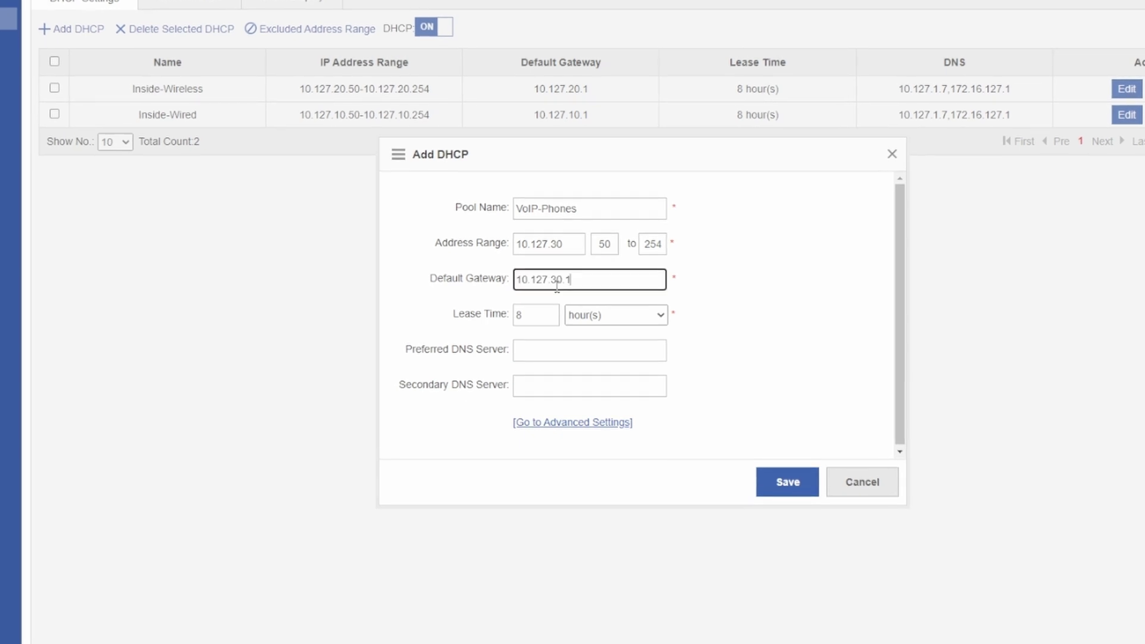
{"action": "key", "text": "Tab"}
{"action": "key", "text": "Tab"}
{"action": "key", "text": "Tab"}
{"action": "type", "text": "10.127.1.7"}
{"action": "left_click", "coordinate": [550, 388]}
{"action": "left_click", "coordinate": [559, 435]}
{"action": "left_click", "coordinate": [790, 484]}
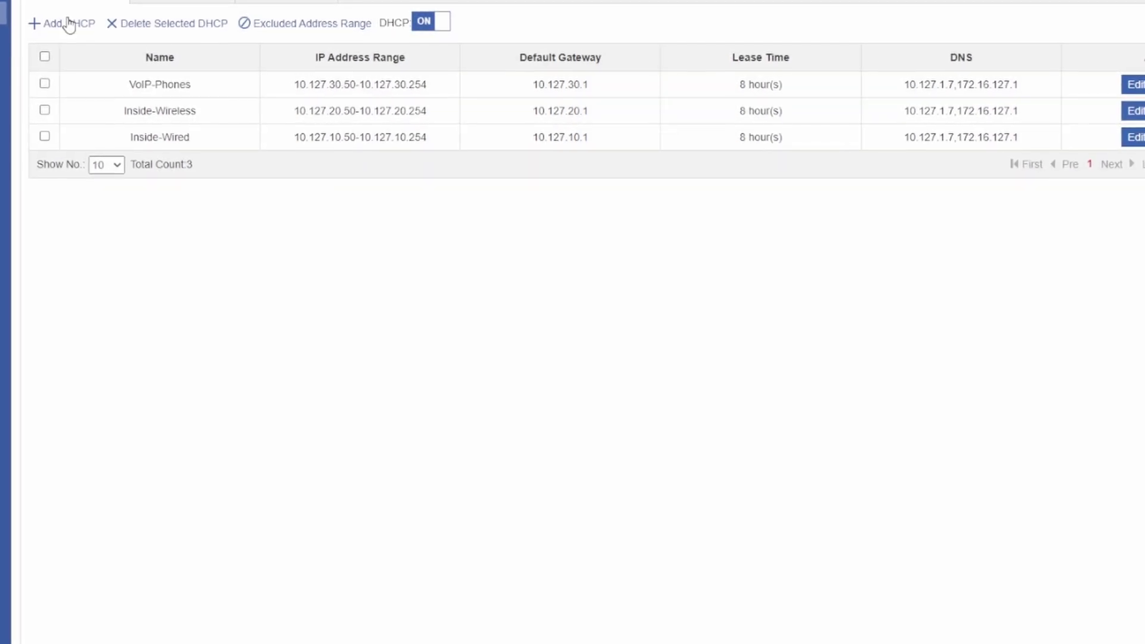
Start the IP-Cameras pool with range 10.127.40.50–254 and DNS 10.127.1.7
{"action": "left_click", "coordinate": [67, 26]}
{"action": "left_click", "coordinate": [546, 210]}
{"action": "type", "text": "IP-Cameras"}
{"action": "left_click", "coordinate": [542, 245]}
{"action": "type", "text": "10.127.40"}
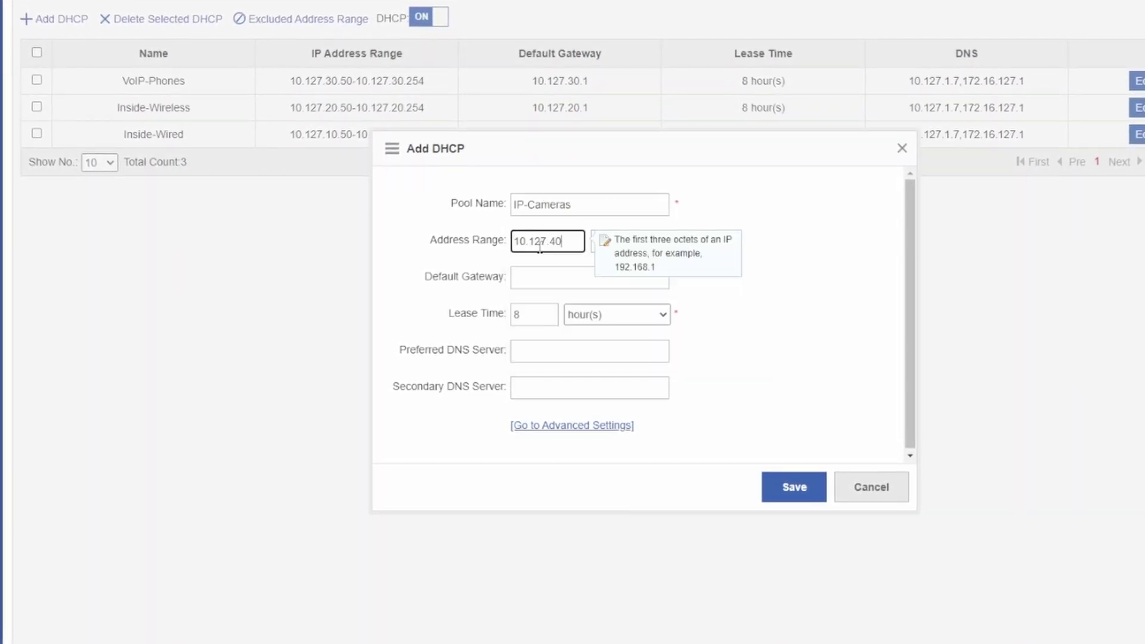
{"action": "key", "text": "Tab"}
{"action": "type", "text": "50"}
{"action": "left_click", "coordinate": [548, 351]}
{"action": "left_click", "coordinate": [547, 397]}
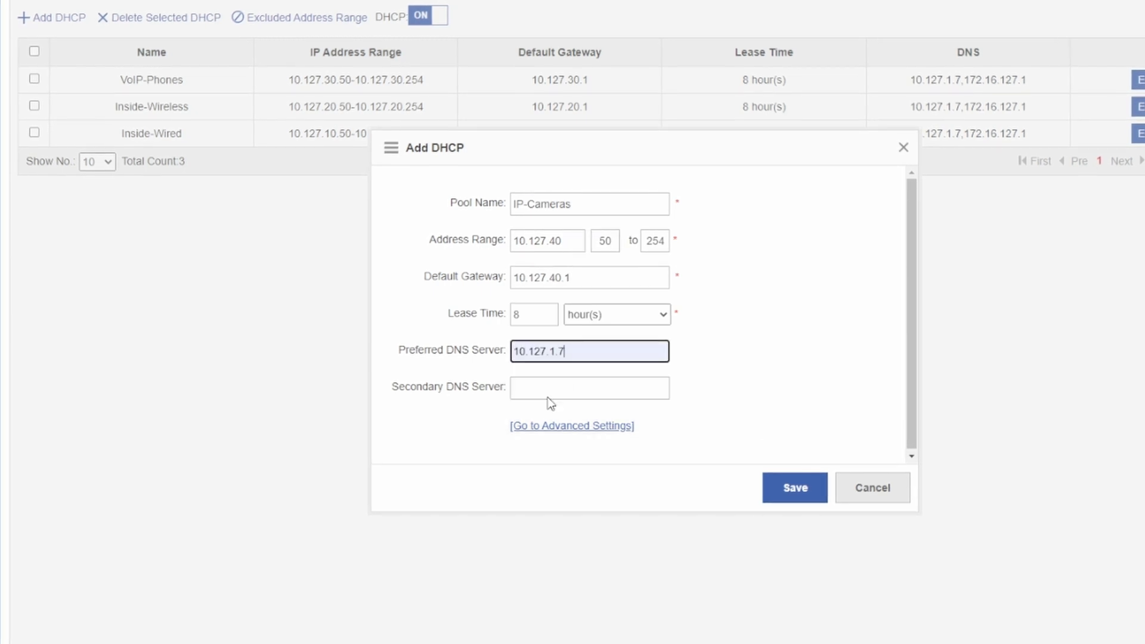
{"action": "left_click", "coordinate": [547, 387]}
{"action": "left_click", "coordinate": [560, 434]}
Save IP-Cameras, then start Guest-Network with range 10.127.50.50–254 and gateway 10.127.50.1
{"action": "left_click", "coordinate": [778, 499]}
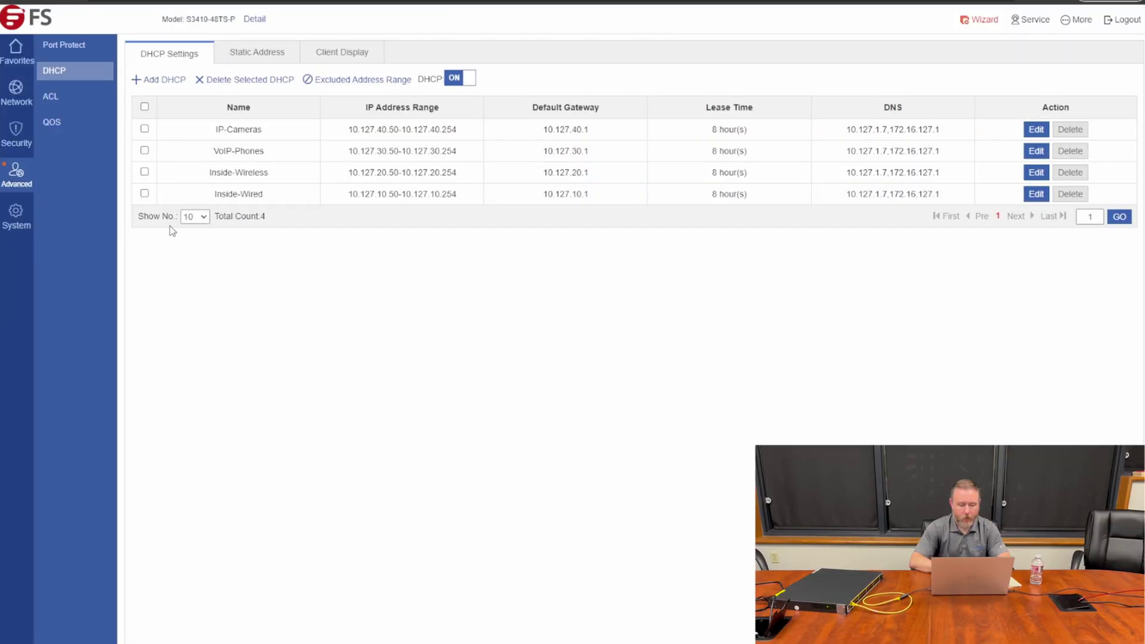
{"action": "left_click", "coordinate": [162, 82]}
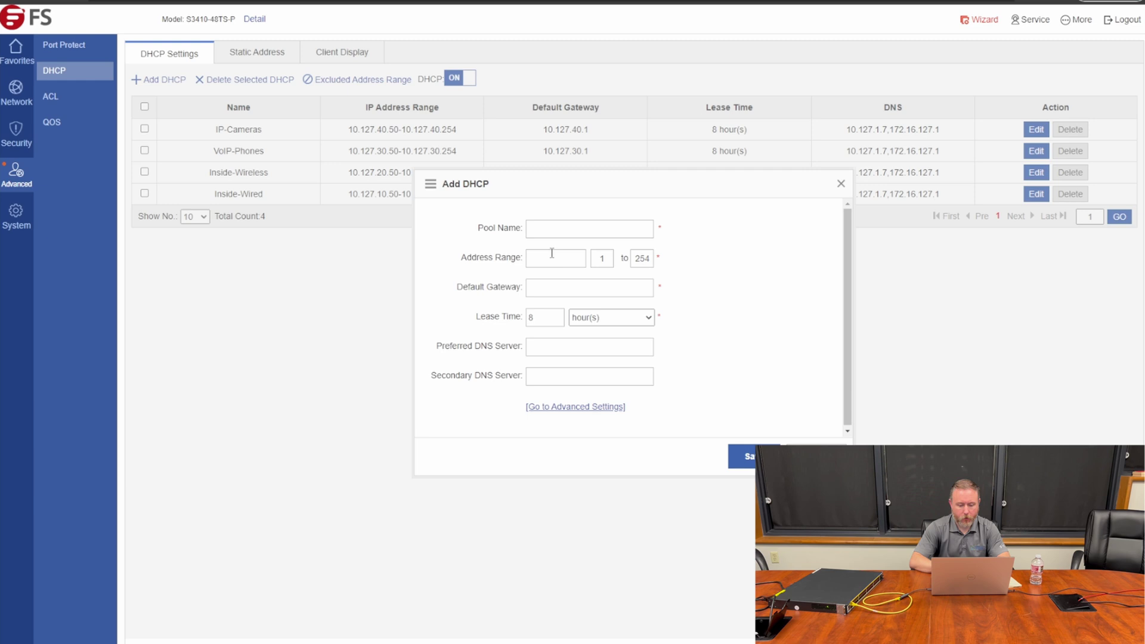
{"action": "left_click", "coordinate": [563, 228]}
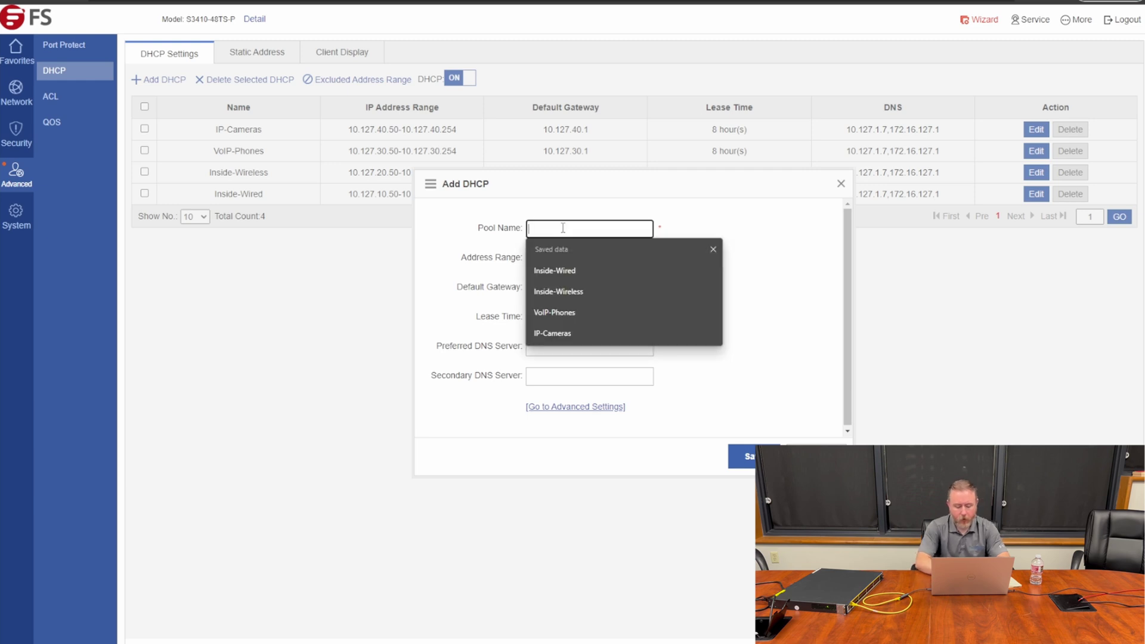
{"action": "type", "text": "Guest-Network"}
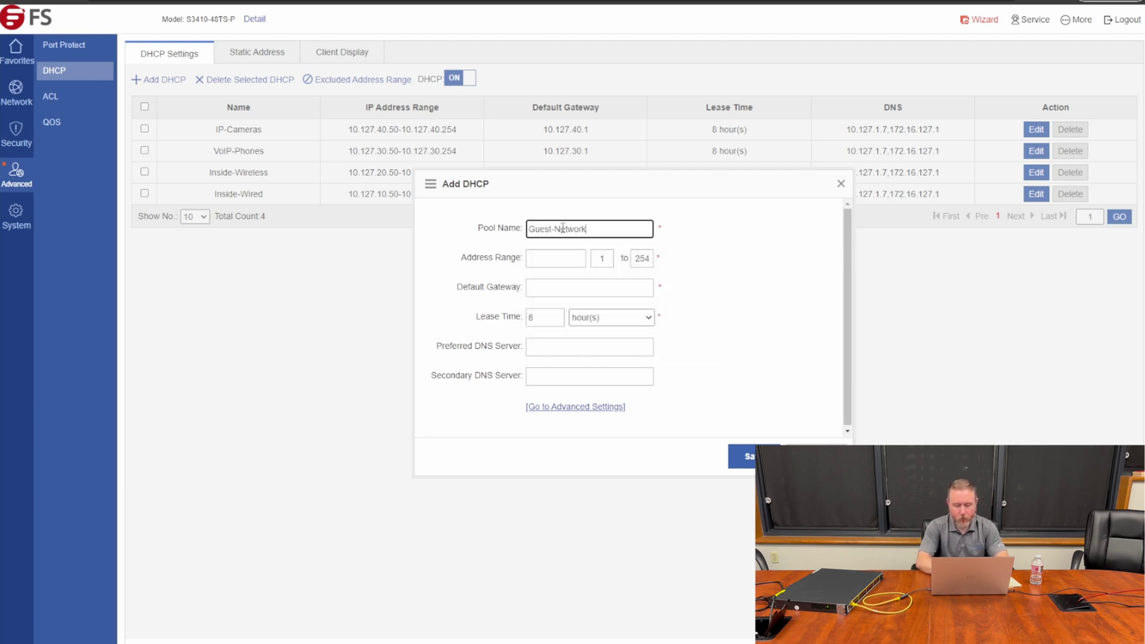
{"action": "key", "text": "Tab"}
{"action": "type", "text": "10."}
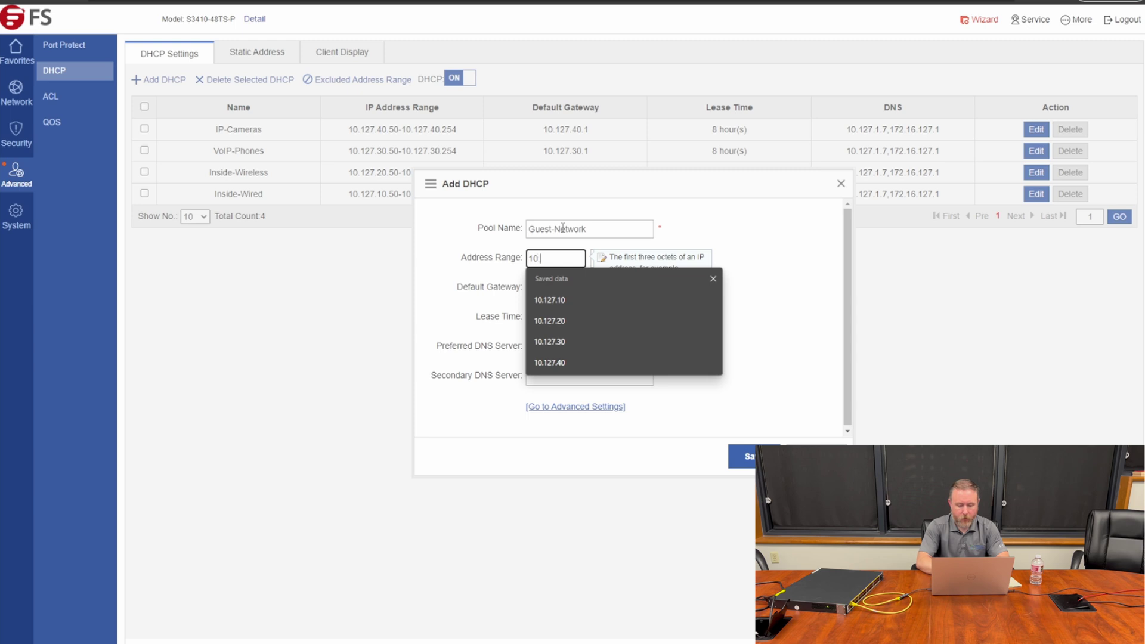
{"action": "type", "text": "127.50"}
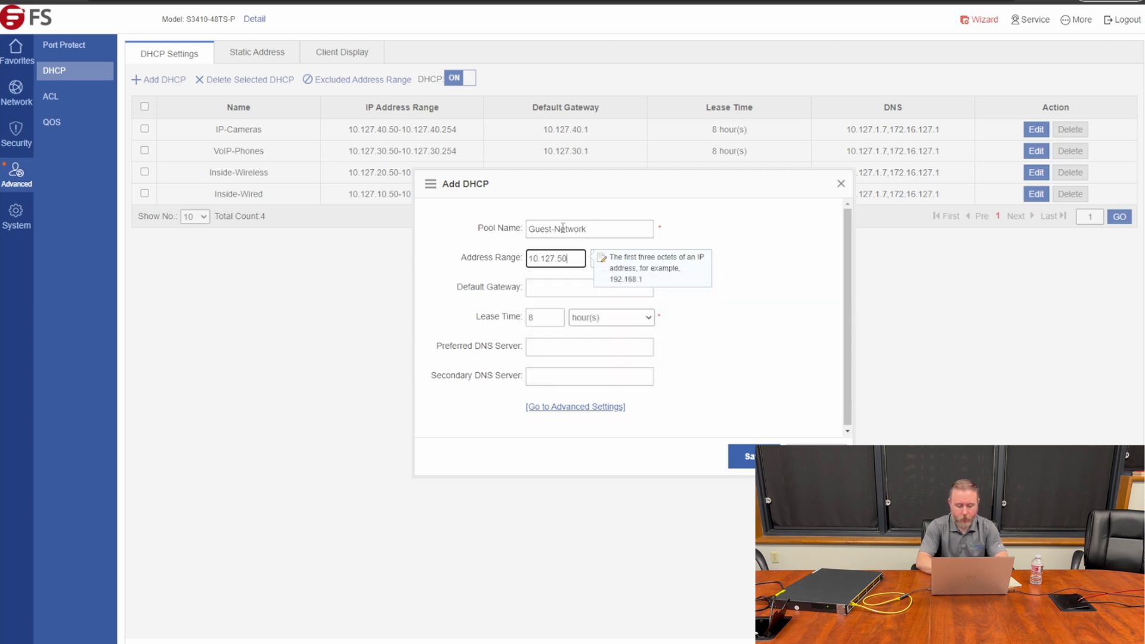
{"action": "key", "text": "Tab"}
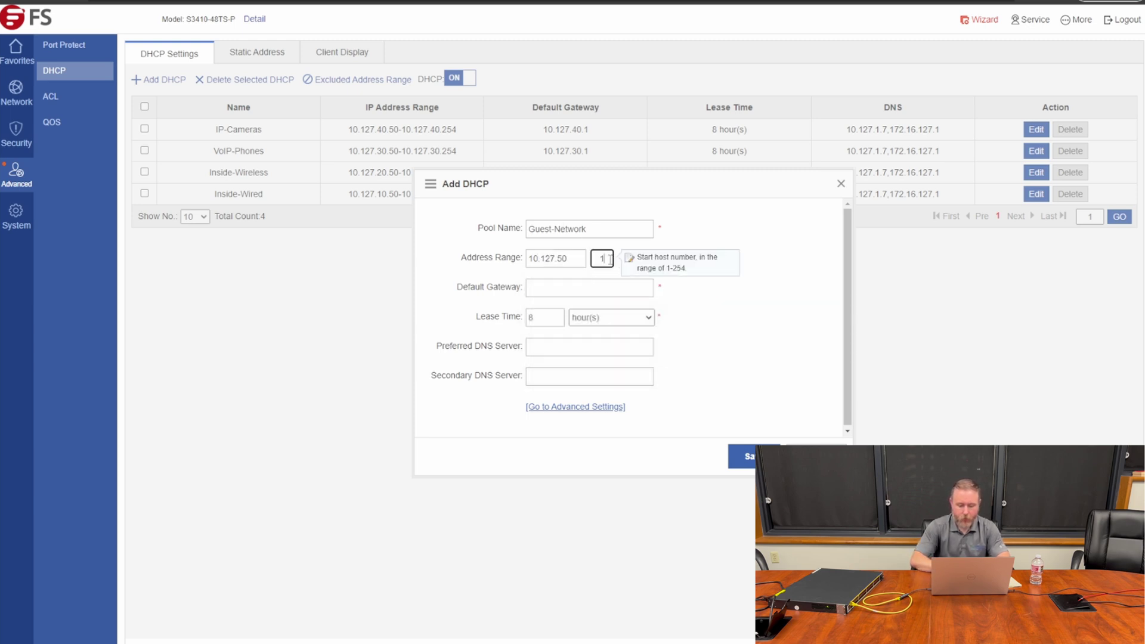
{"action": "type", "text": "50"}
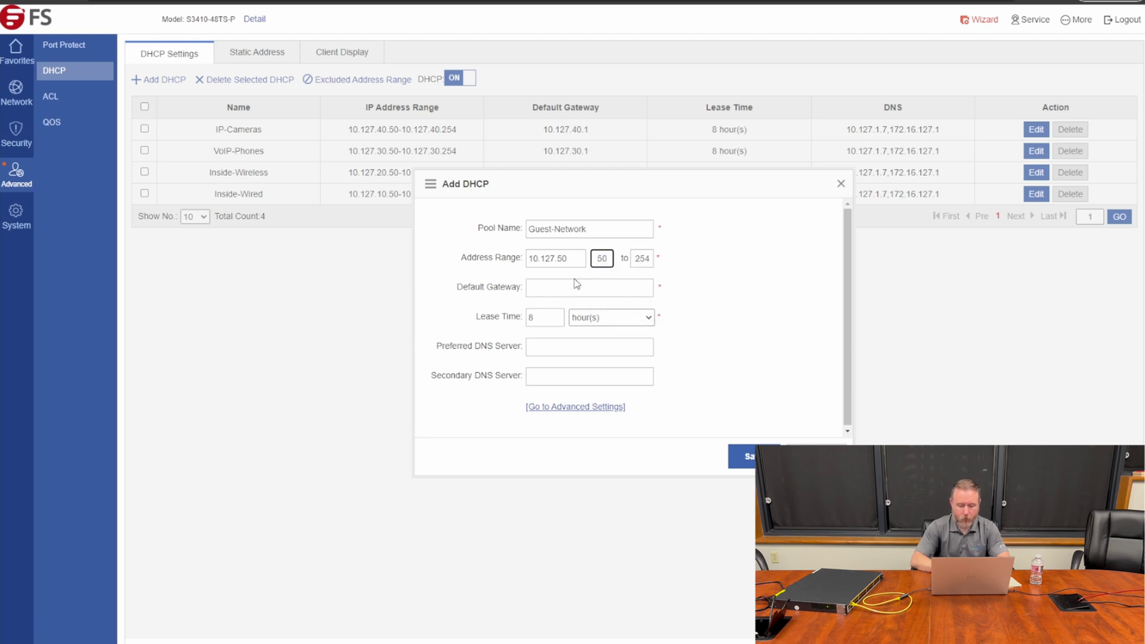
{"action": "left_click", "coordinate": [574, 287]}
{"action": "type", "text": "10.127.50.1"}
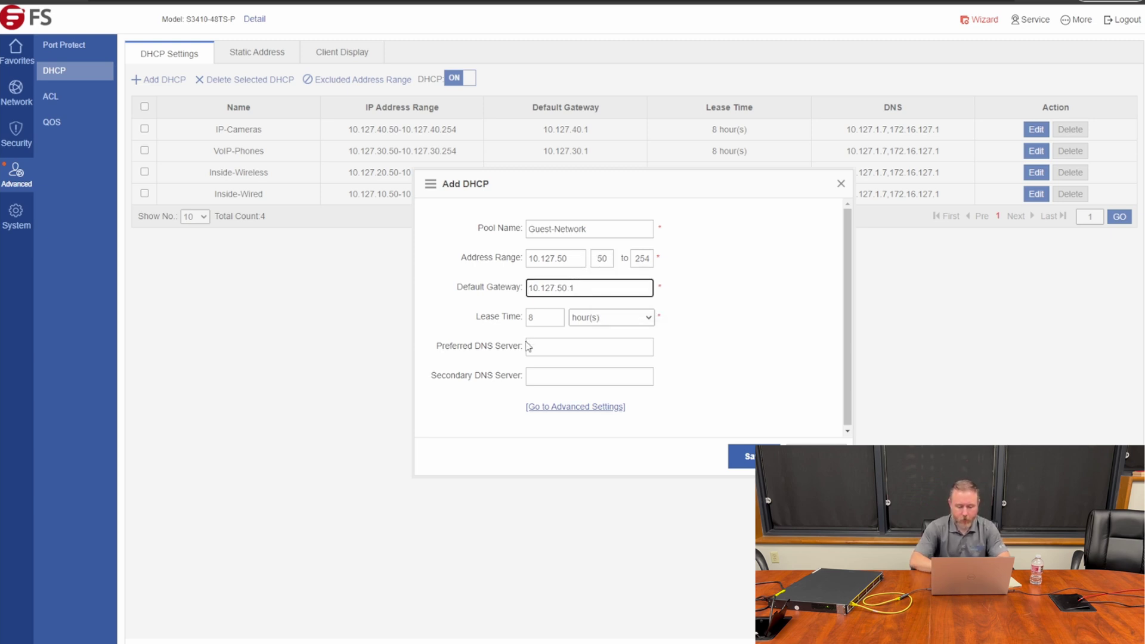
Set the Guest-Network DNS servers to 8.8.8.8 and 8.8.4.4
{"action": "left_click", "coordinate": [553, 347]}
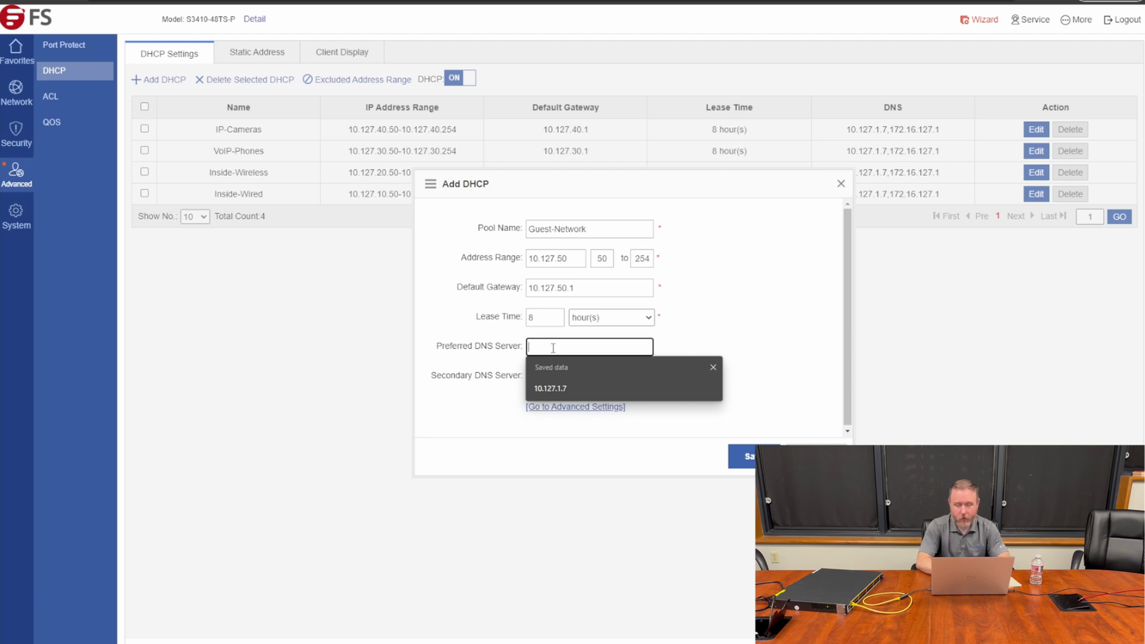
{"action": "type", "text": "1.1.1.1"}
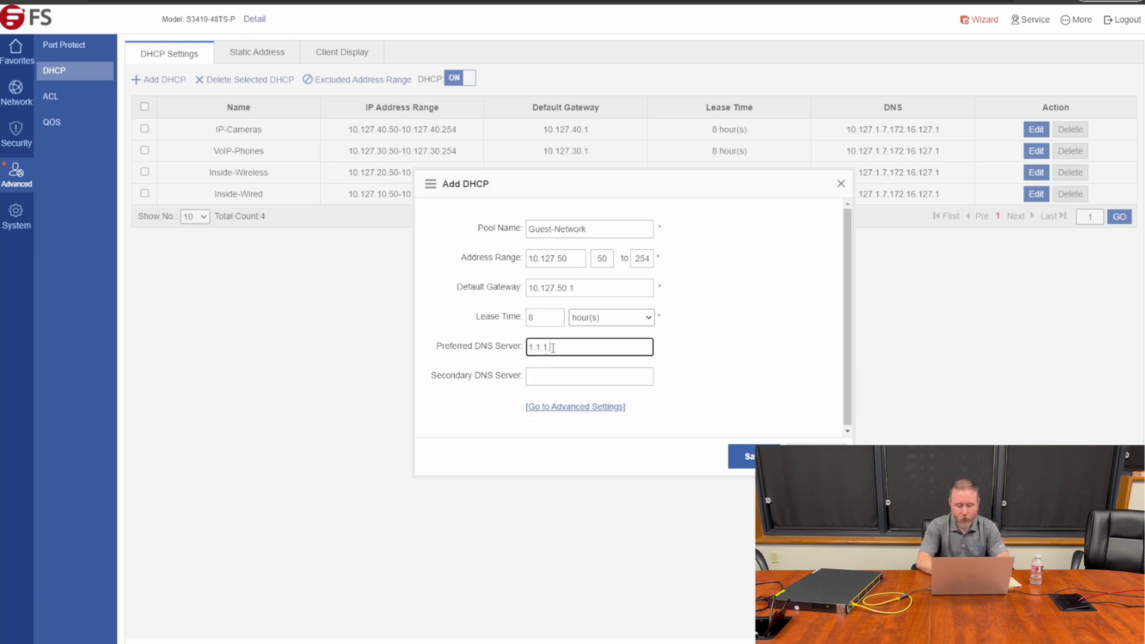
{"action": "key", "text": "Tab"}
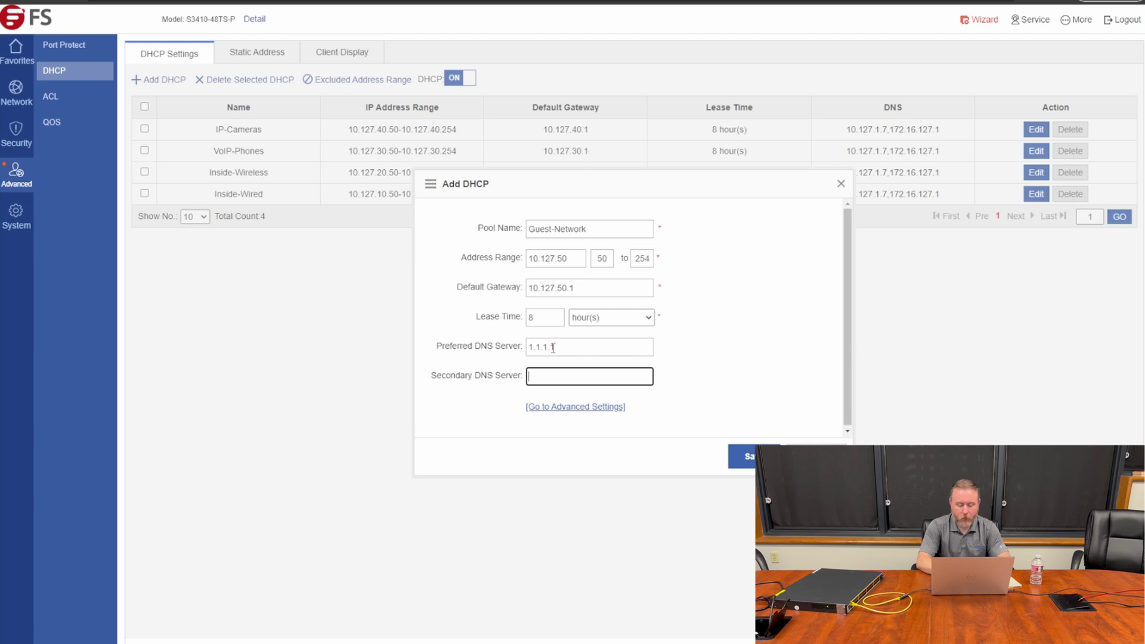
{"action": "type", "text": "8.8.8.8"}
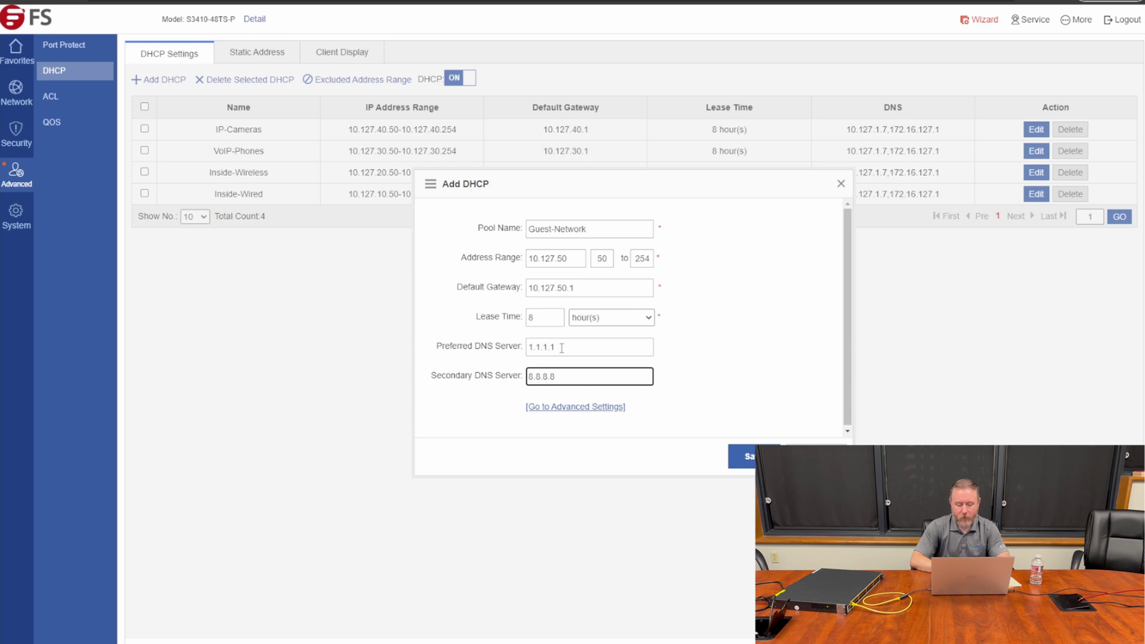
{"action": "left_click_drag", "start_coordinate": [561, 347], "coordinate": [473, 360]}
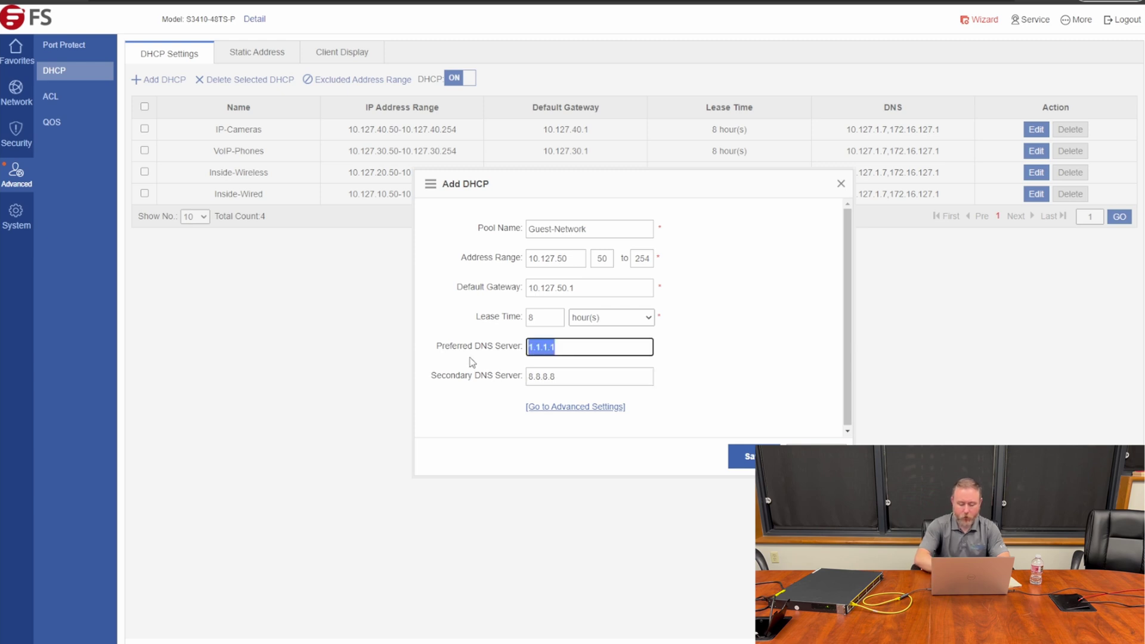
{"action": "type", "text": "8.8.8.8"}
{"action": "key", "text": "Tab"}
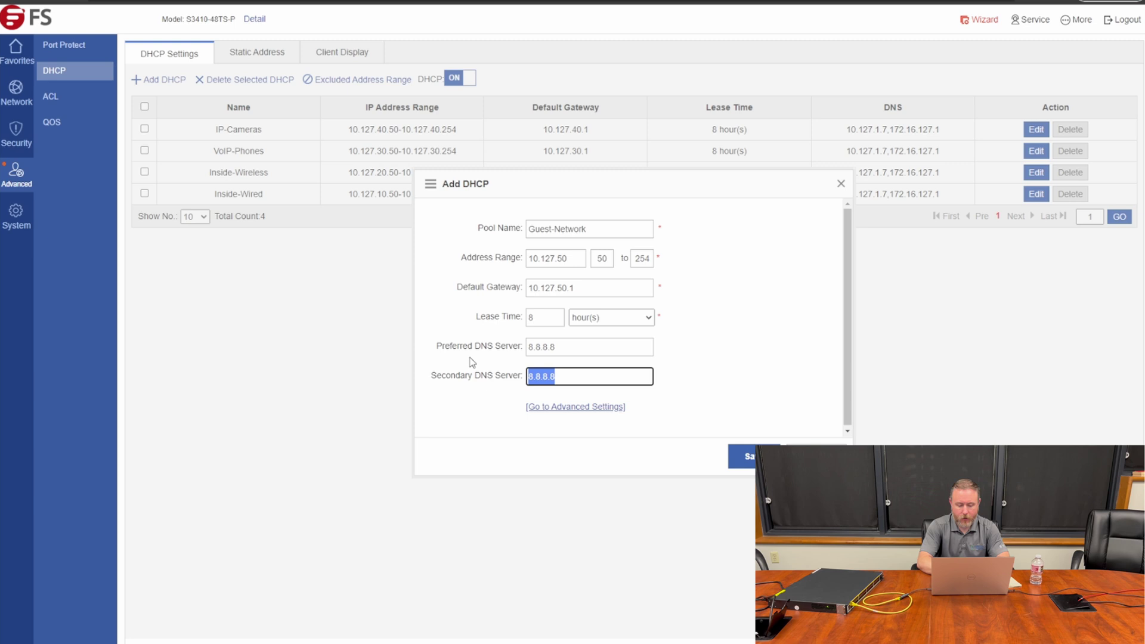
{"action": "type", "text": "88"}
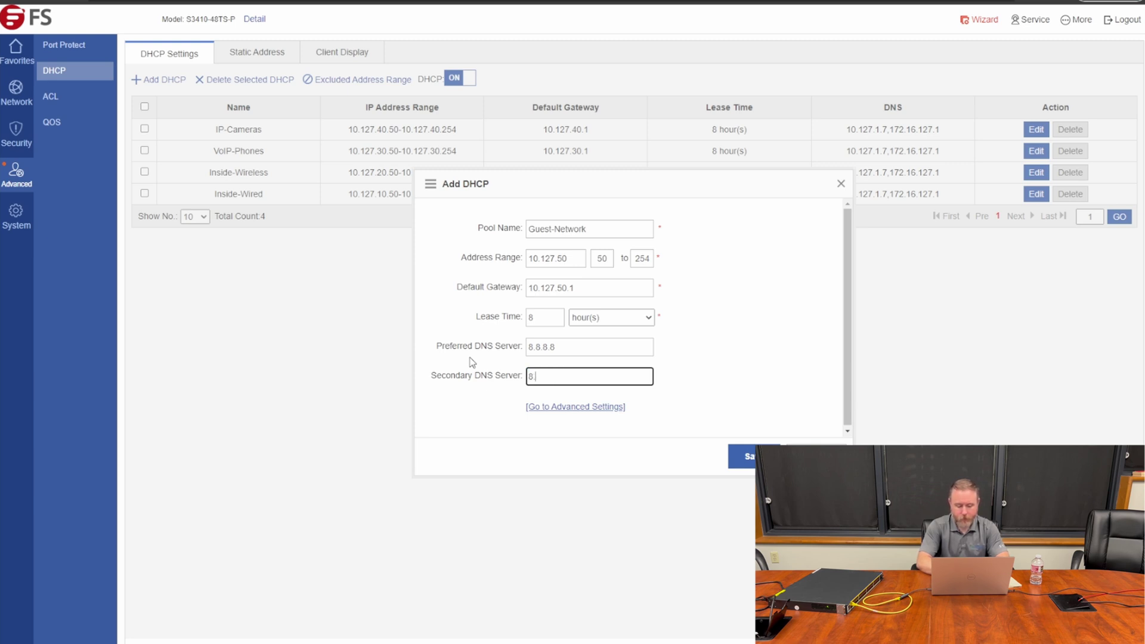
{"action": "type", "text": "8.4.4"}
Save the Guest-Network pool so the table lists five DHCP pools
{"action": "left_click", "coordinate": [748, 459]}
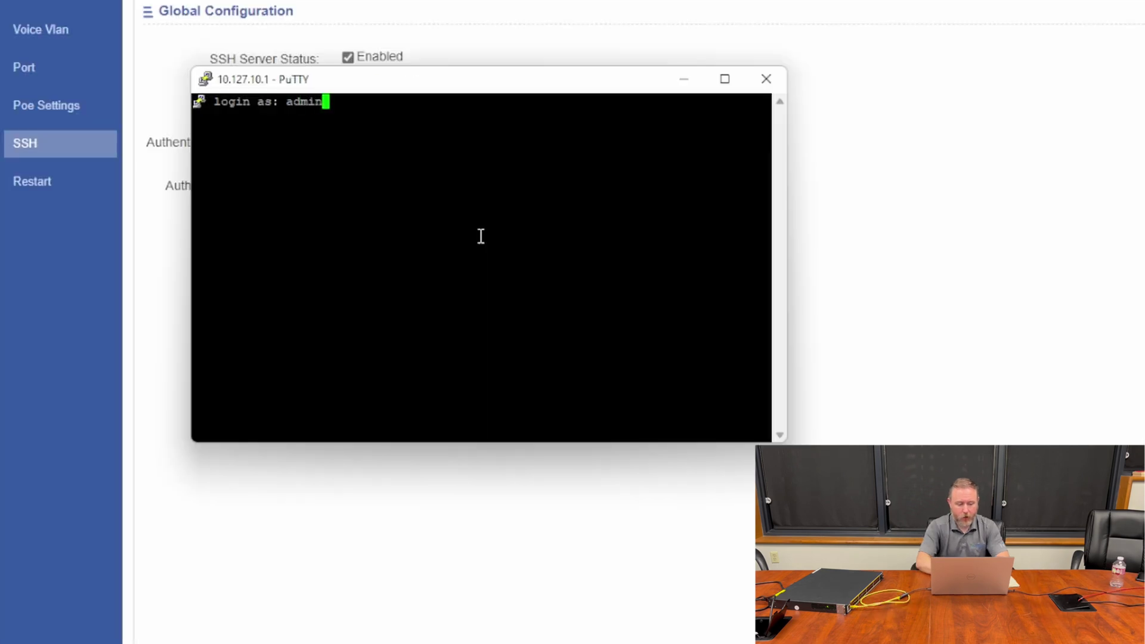
Log in to the switch 10.127.10.1 over SSH, then run enable and configure terminal
{"action": "key", "text": "Return"}
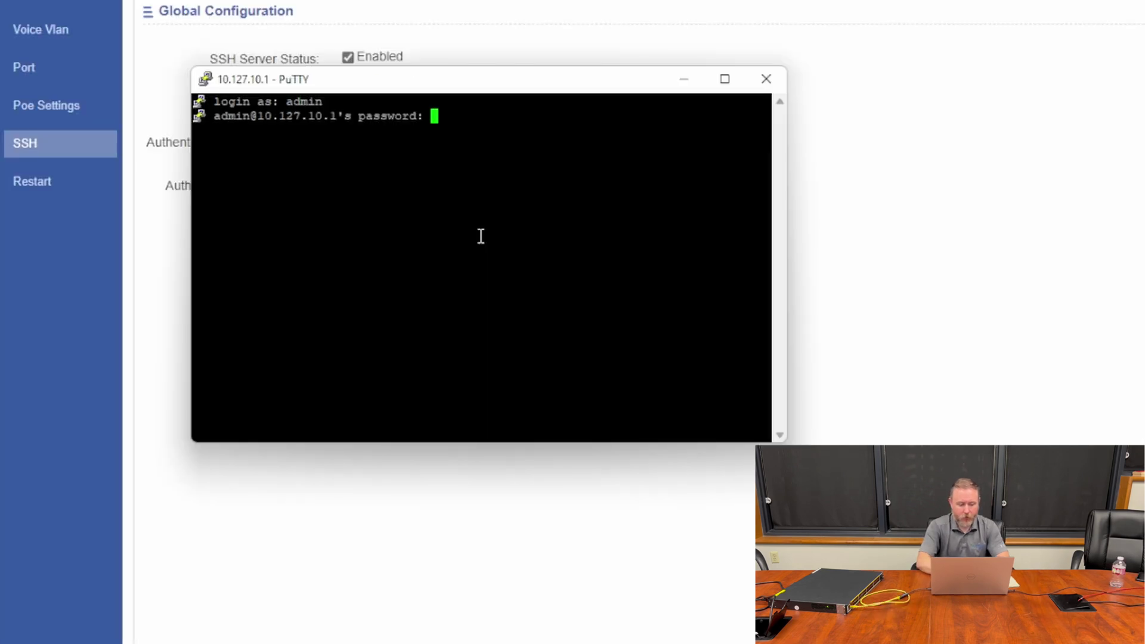
{"action": "key", "text": "Return"}
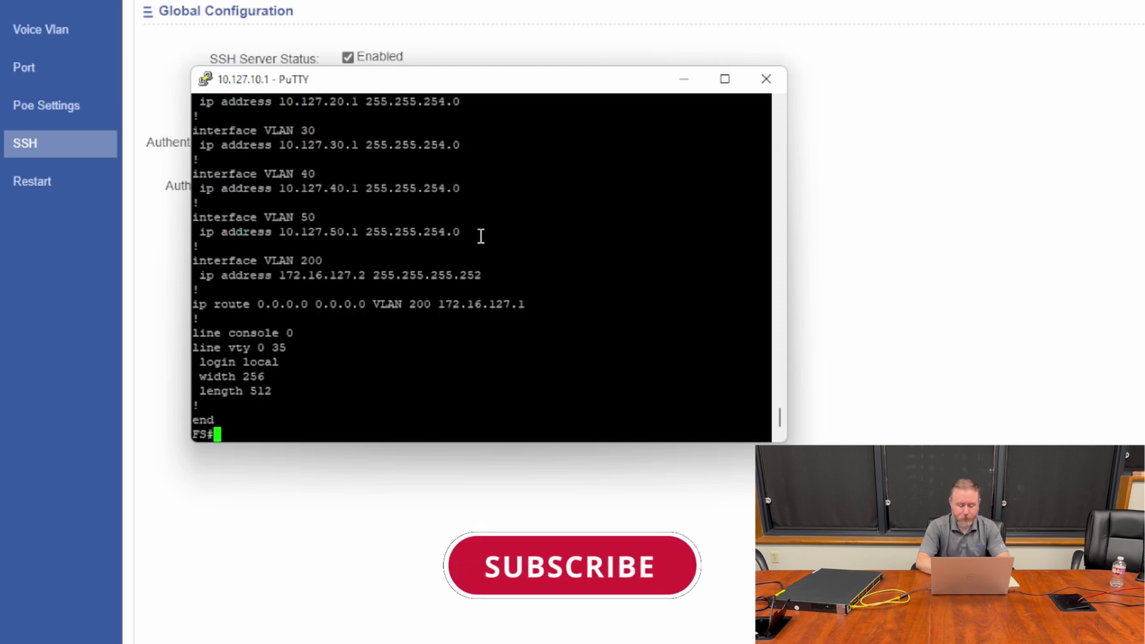
{"action": "type", "text": "enable"}
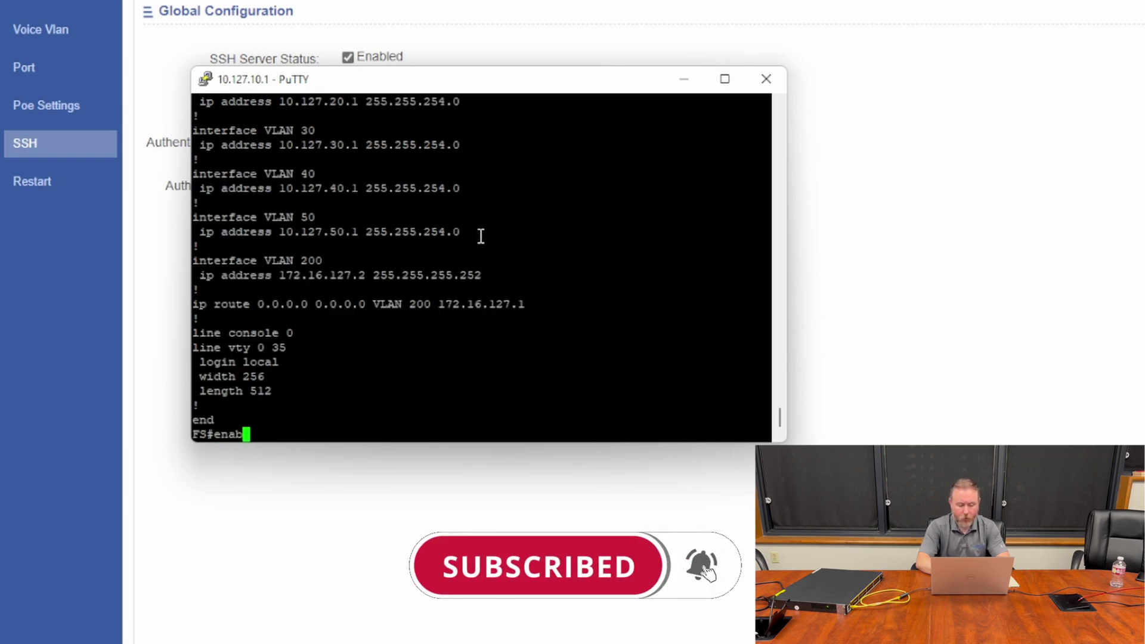
{"action": "key", "text": "Return"}
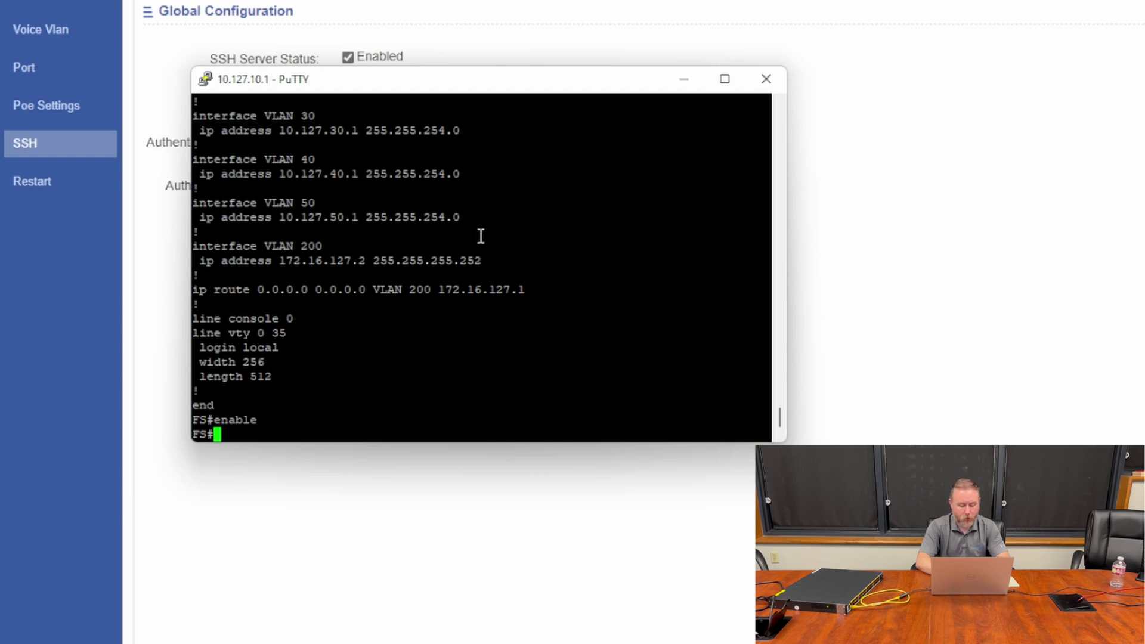
{"action": "type", "text": "configure t"}
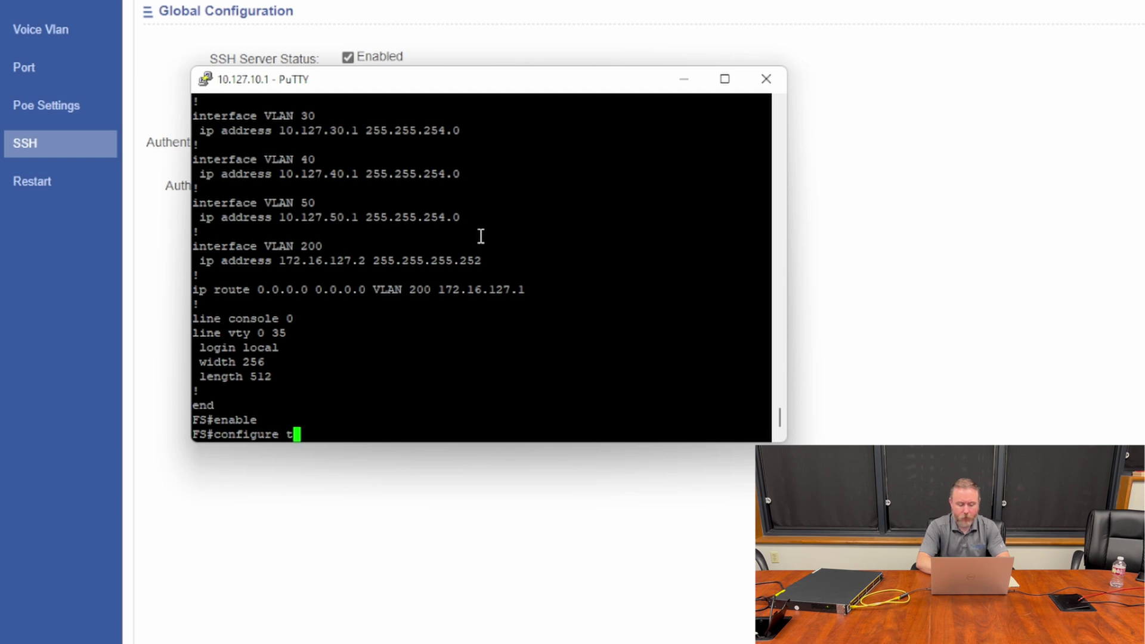
{"action": "key", "text": "Return"}
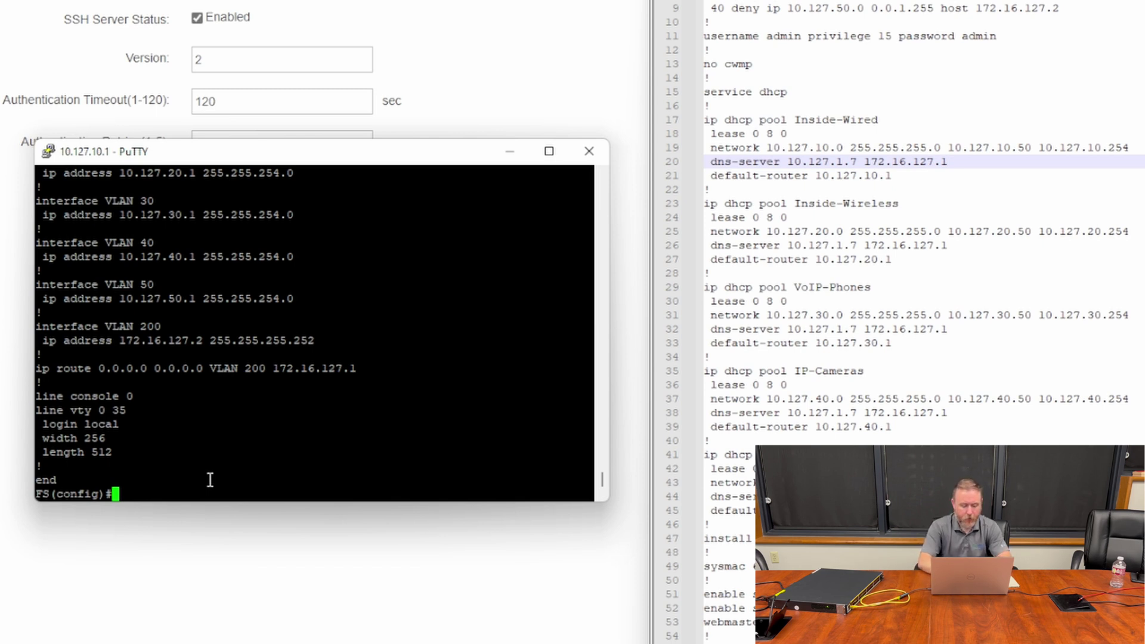
In pool Inside-Wired, set network 10.127.10.0 255.255.254.0, range 10.127.10.50–10.127.11.254, then exit
{"action": "type", "text": "ip dh"}
{"action": "key", "text": "Tab"}
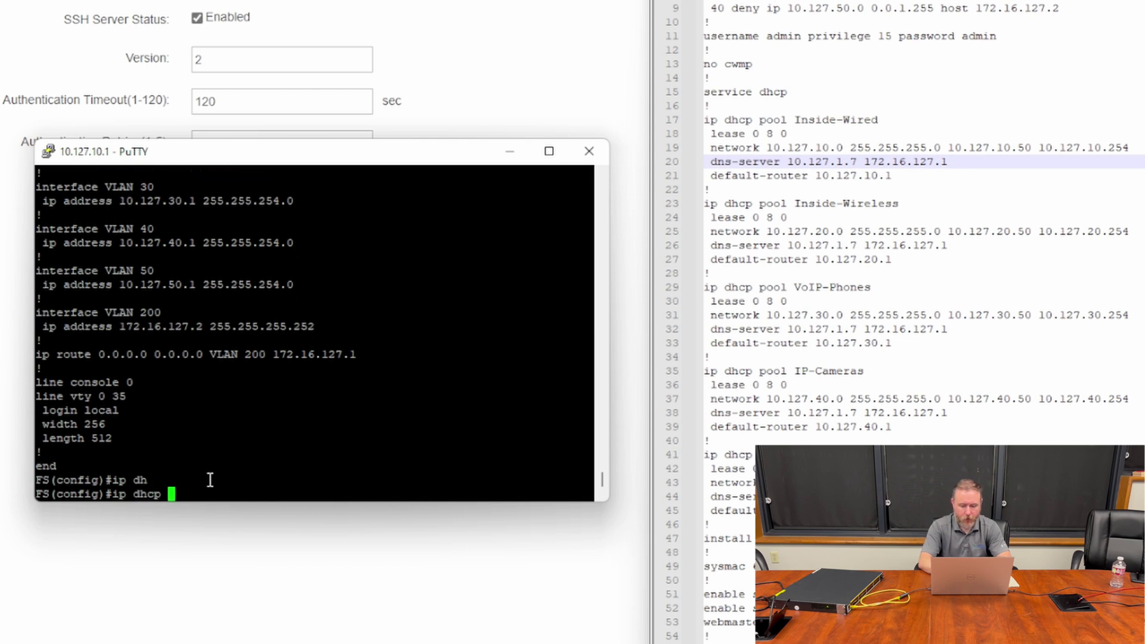
{"action": "type", "text": "pool"}
{"action": "key", "text": "Tab"}
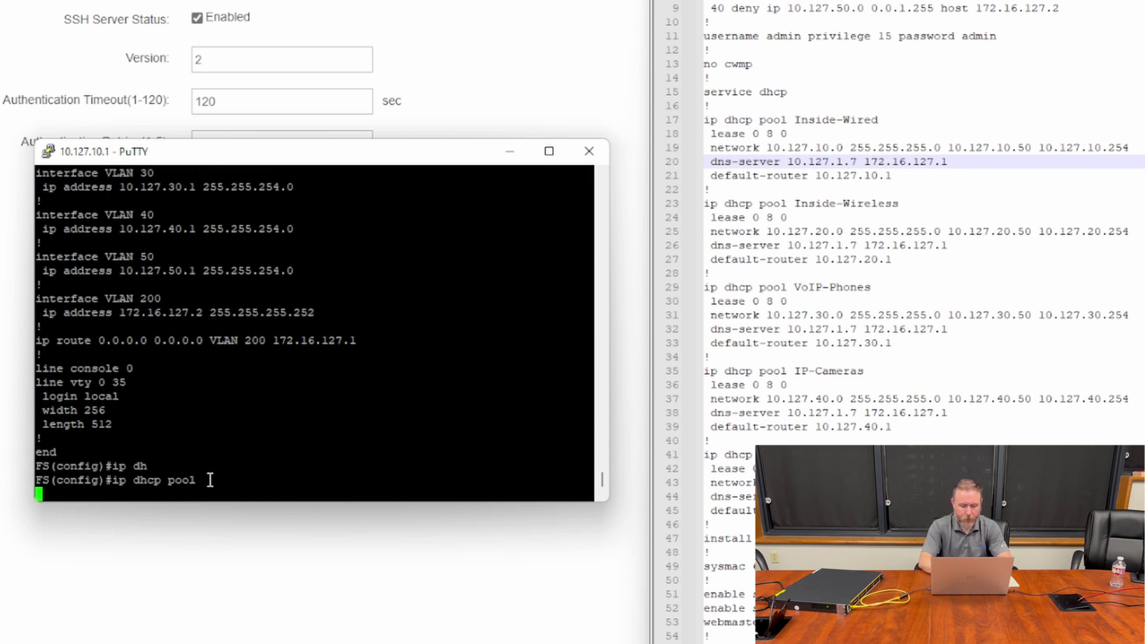
{"action": "type", "text": "?"}
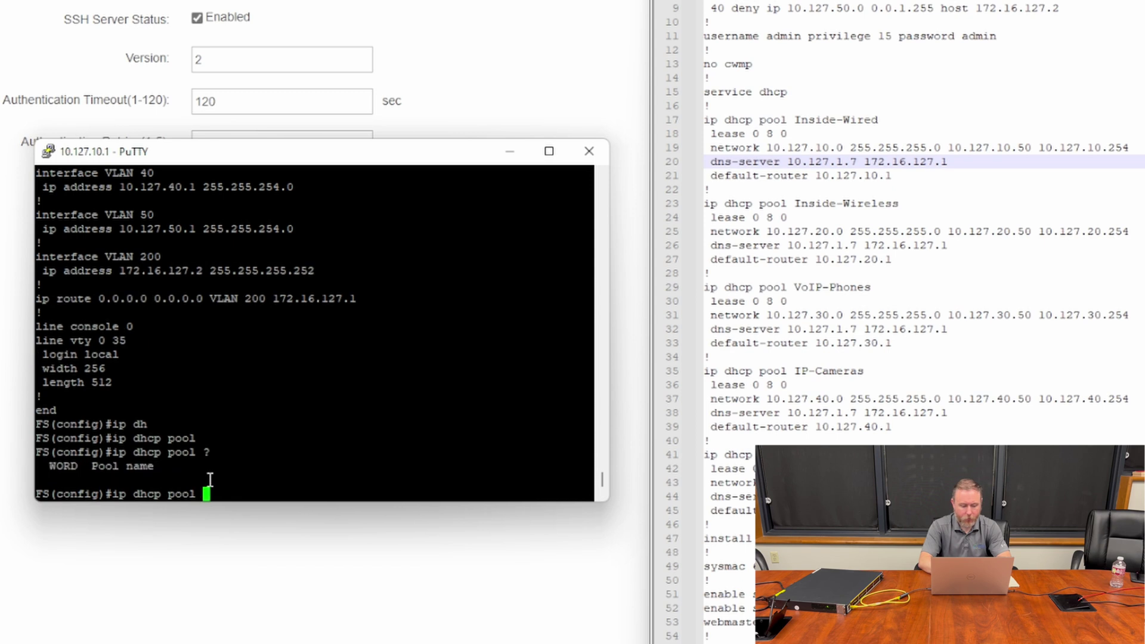
{"action": "type", "text": "Inside-W"}
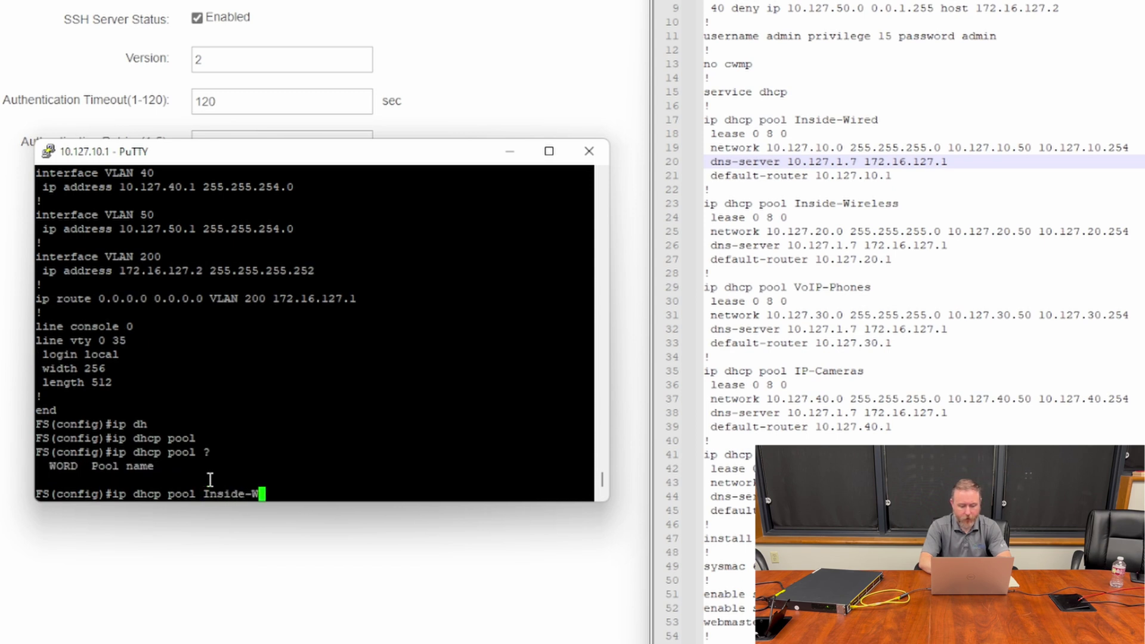
{"action": "type", "text": "ired"}
{"action": "key", "text": "Return"}
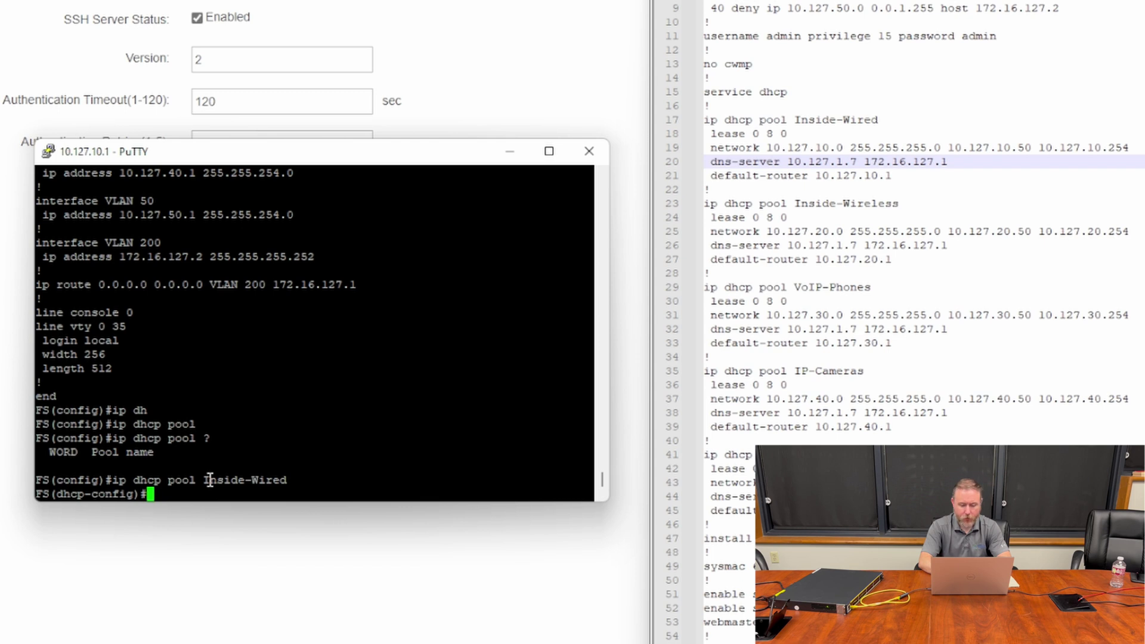
{"action": "type", "text": "network 10.127."}
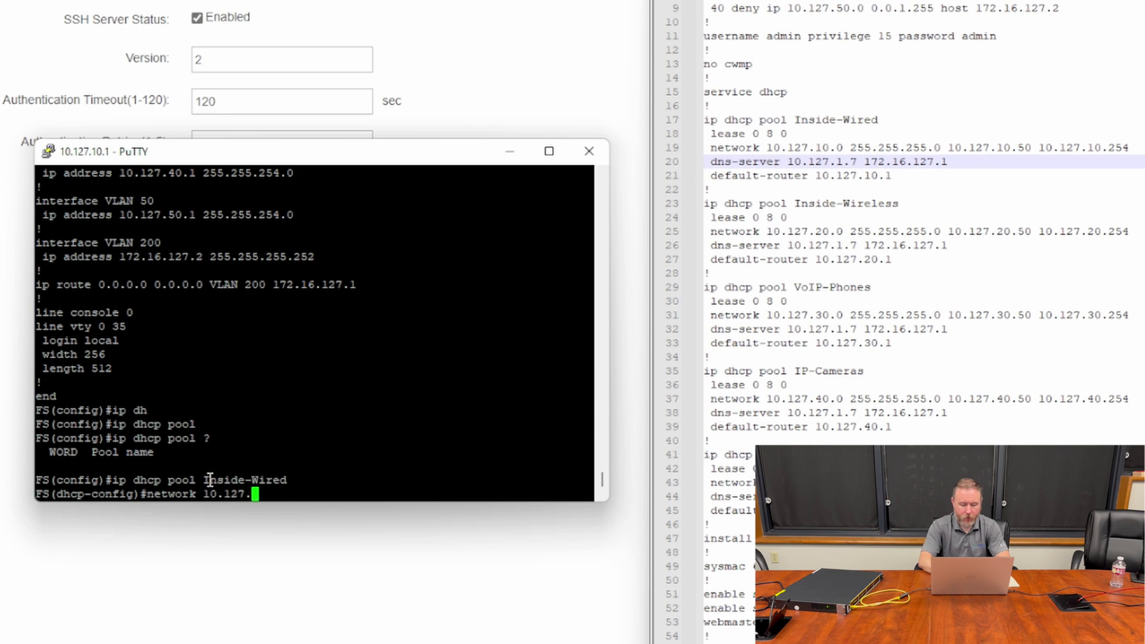
{"action": "type", "text": "10.0 255.255.255.255."}
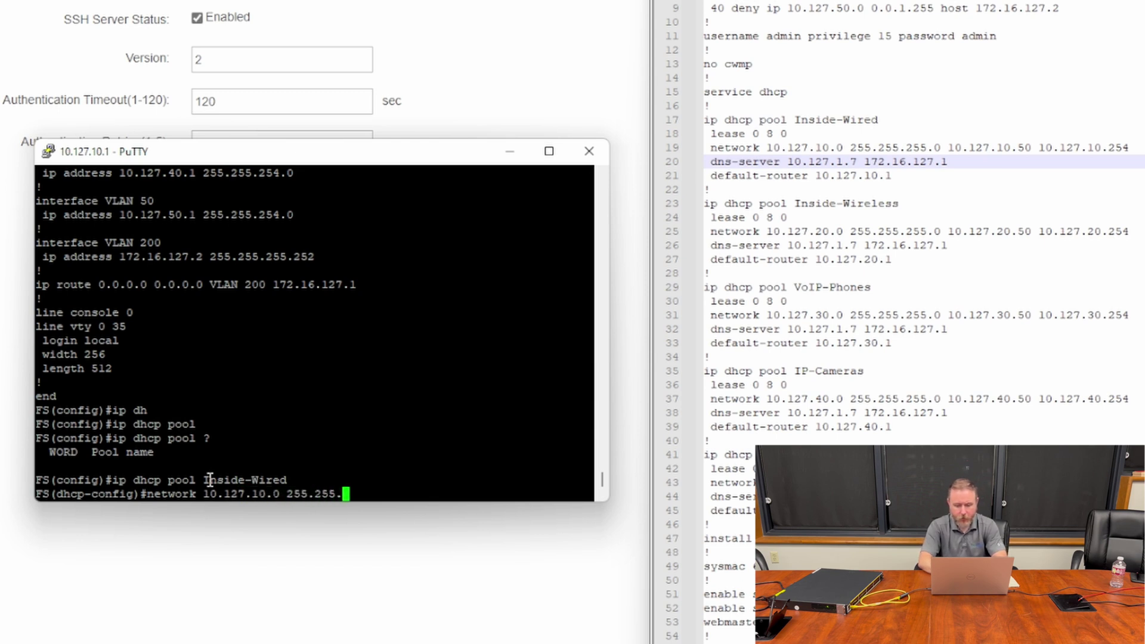
{"action": "type", "text": "254.0"}
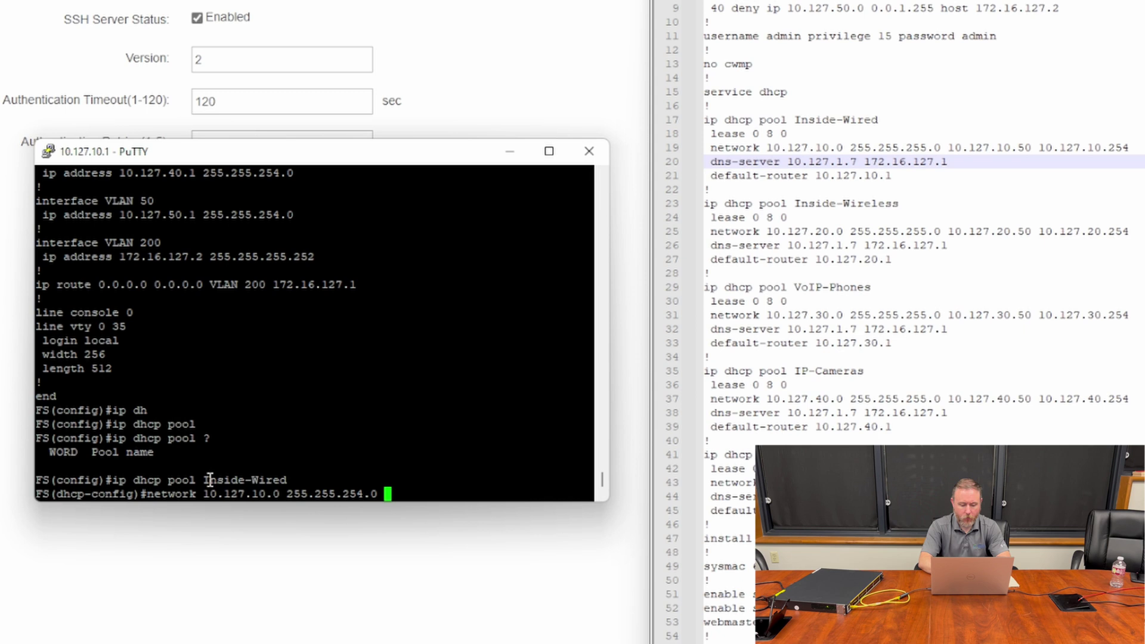
{"action": "type", "text": " 10.127.10.50 10.12"}
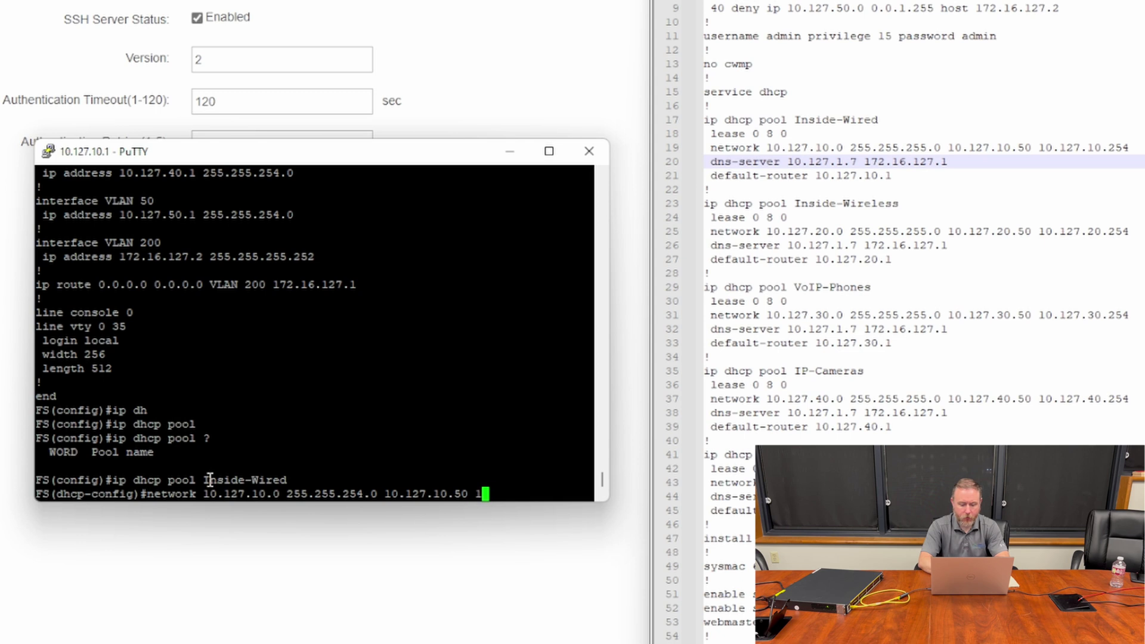
{"action": "type", "text": "7."}
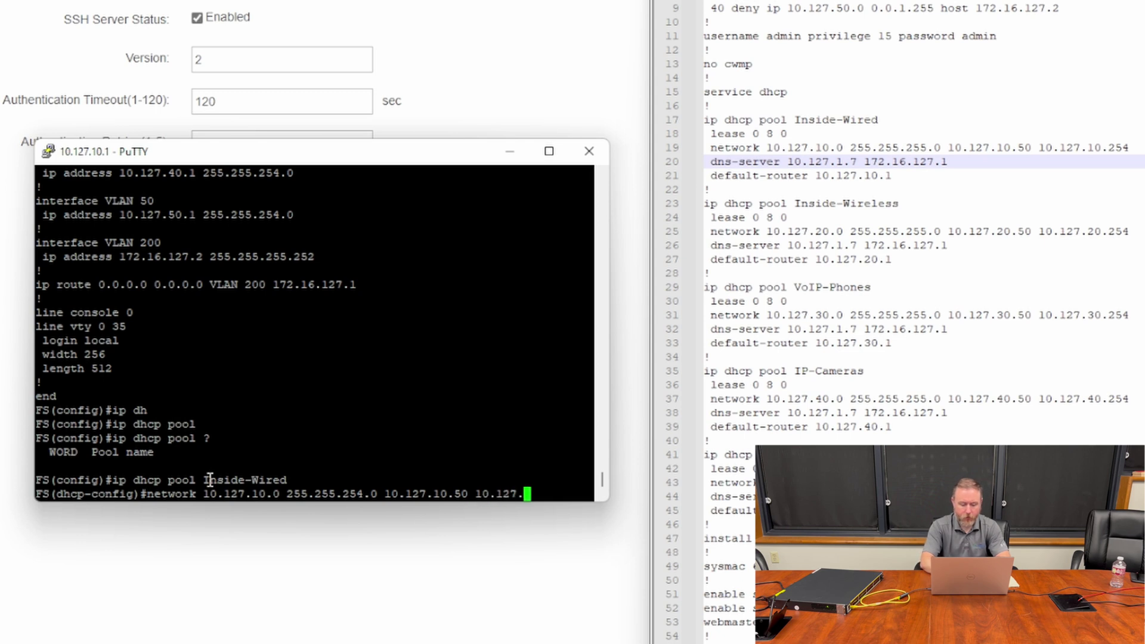
{"action": "type", "text": "11.254"}
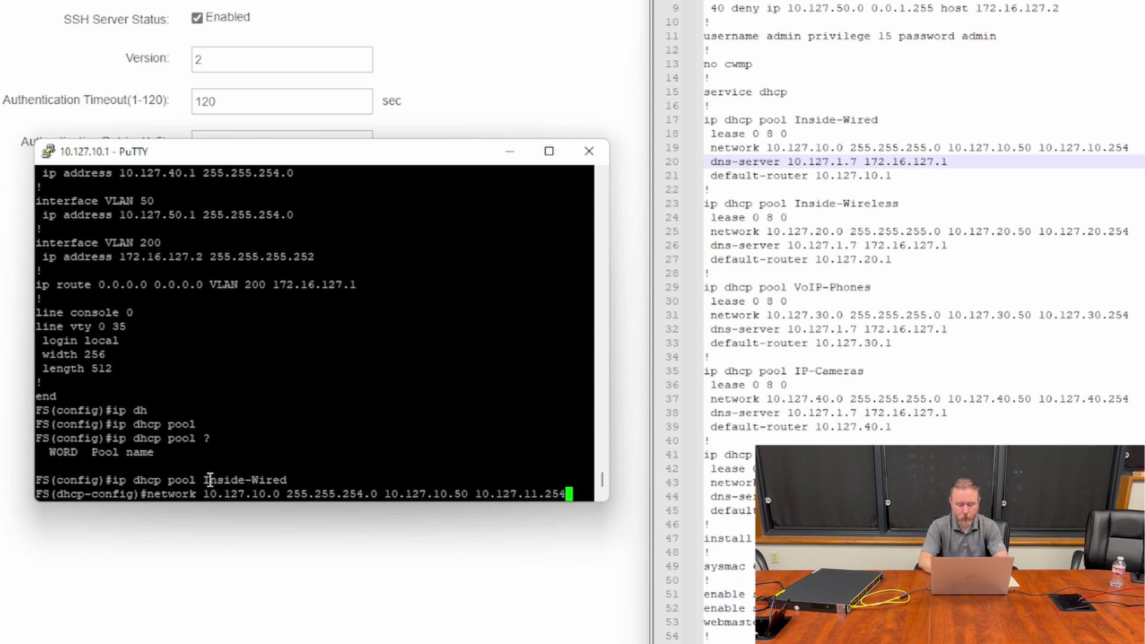
{"action": "key", "text": "Return"}
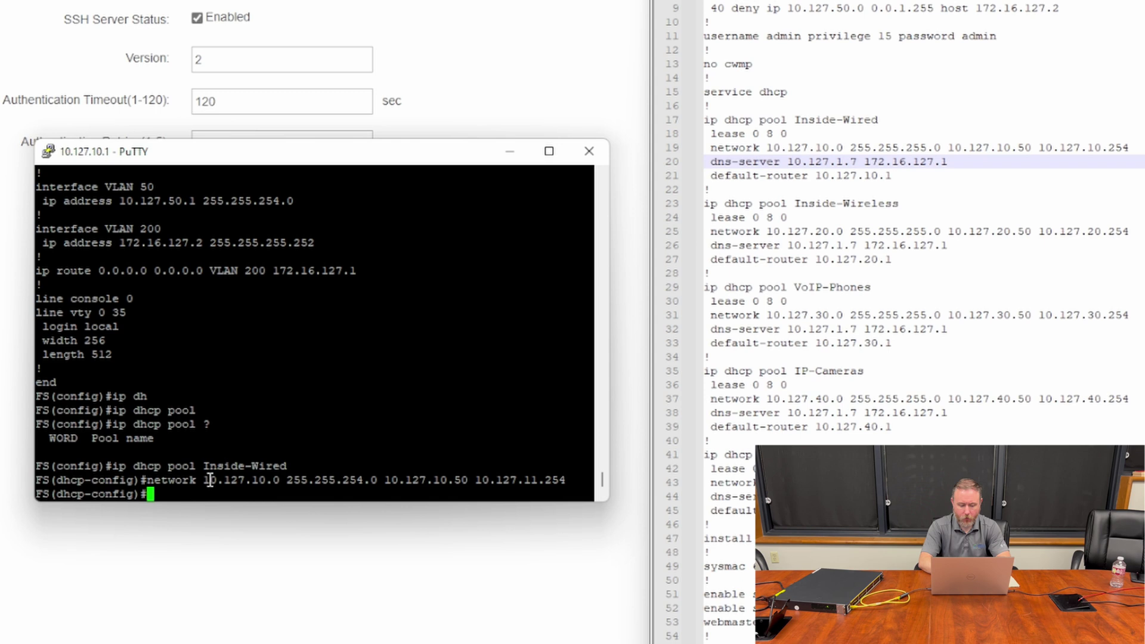
{"action": "type", "text": "exit"}
{"action": "key", "text": "Return"}
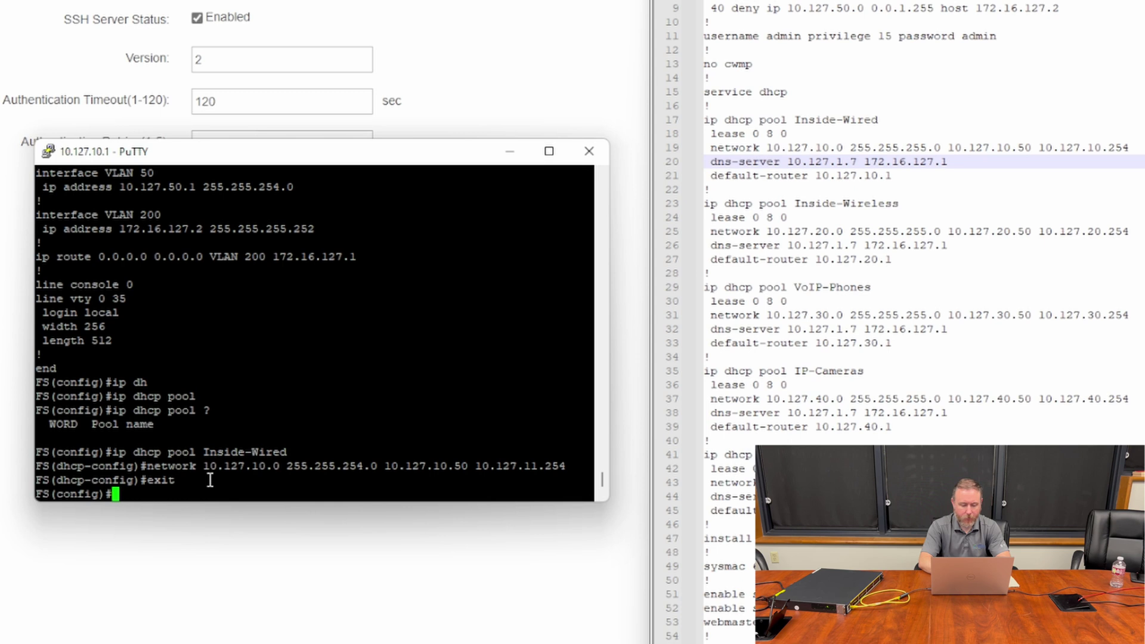
Widen the Inside-Wireless pool to 10.127.20.0 255.255.254.0, ending at 10.127.21.254
{"action": "type", "text": "ip dhcp pool "}
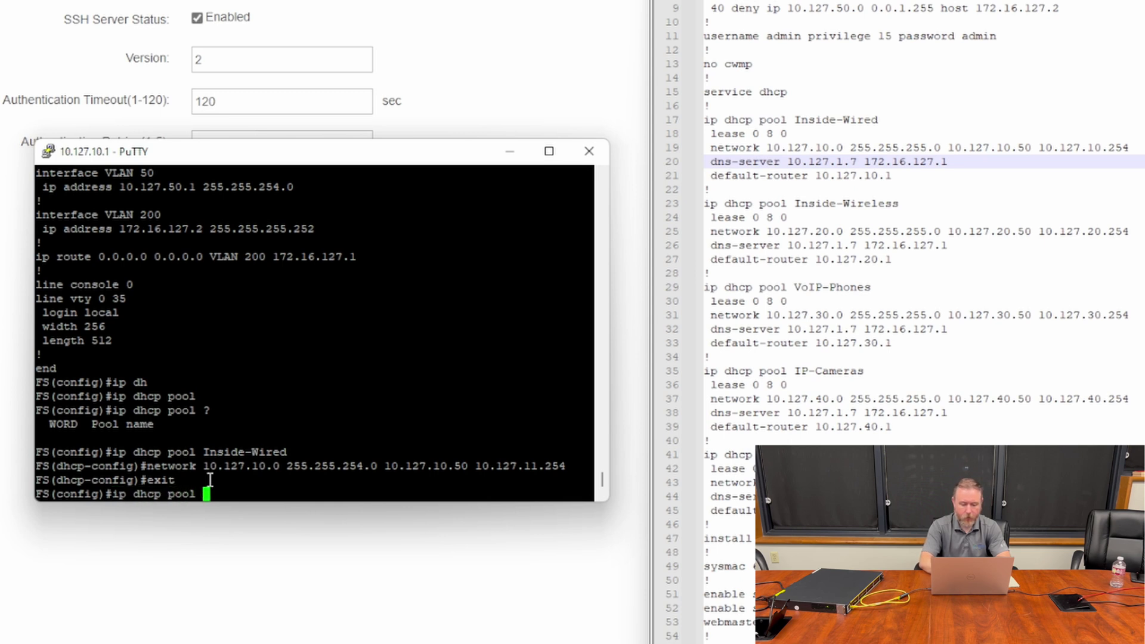
{"action": "type", "text": "Inside-W"}
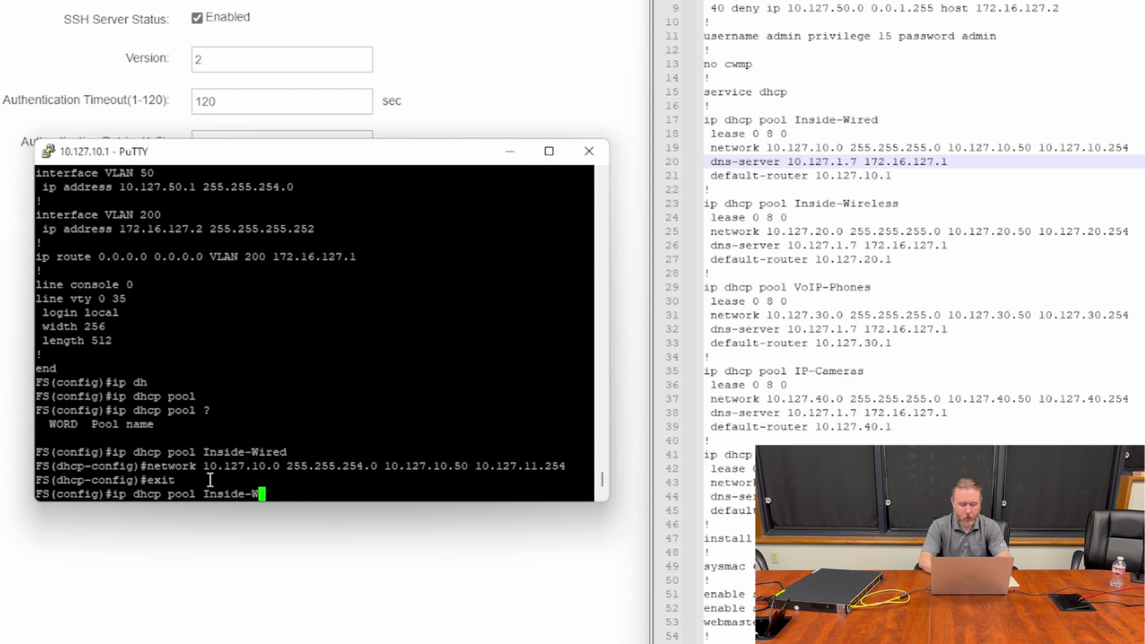
{"action": "type", "text": "ireless"}
{"action": "key", "text": "Return"}
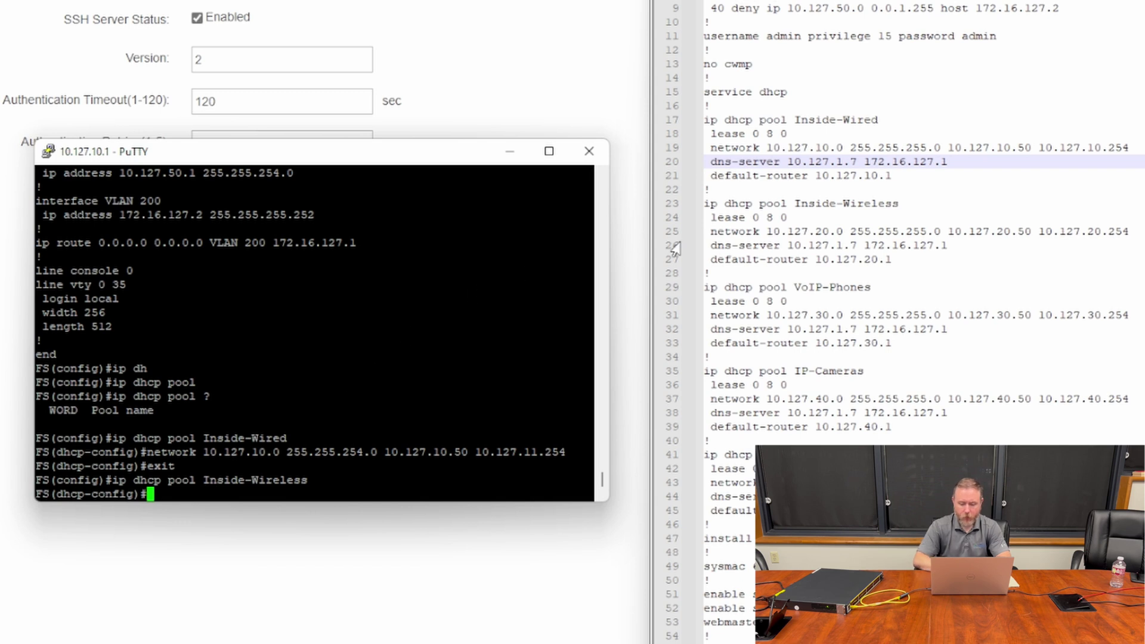
{"action": "left_click", "coordinate": [711, 234]}
{"action": "left_click_drag", "start_coordinate": [711, 234], "coordinate": [1142, 232]}
{"action": "key", "text": "ctrl+c"}
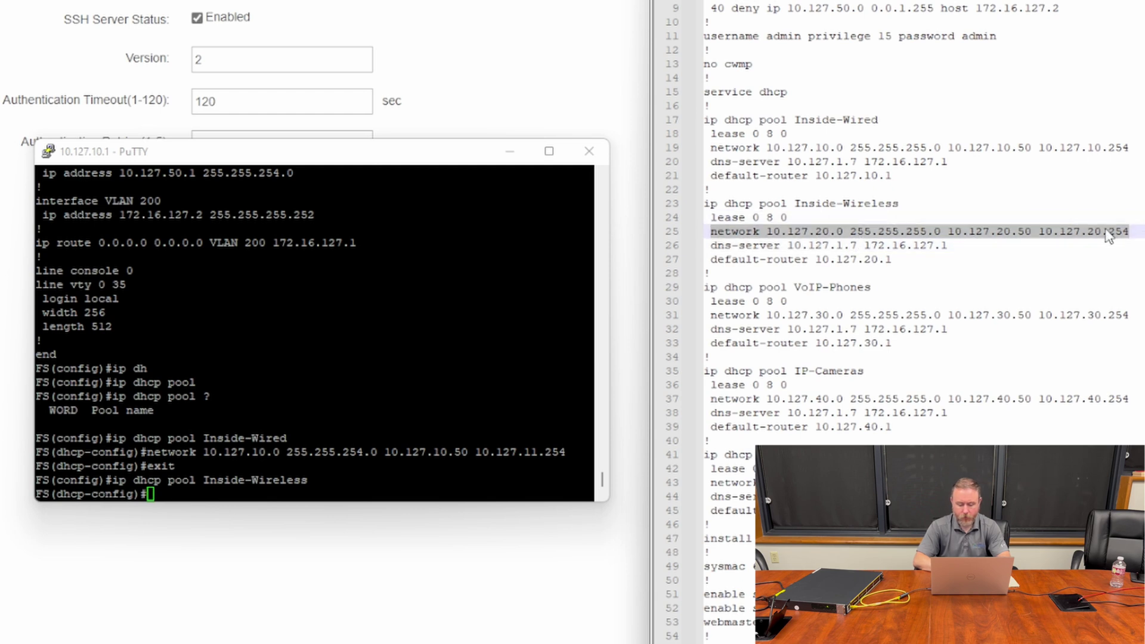
{"action": "left_click", "coordinate": [288, 497]}
{"action": "right_click", "coordinate": [288, 496]}
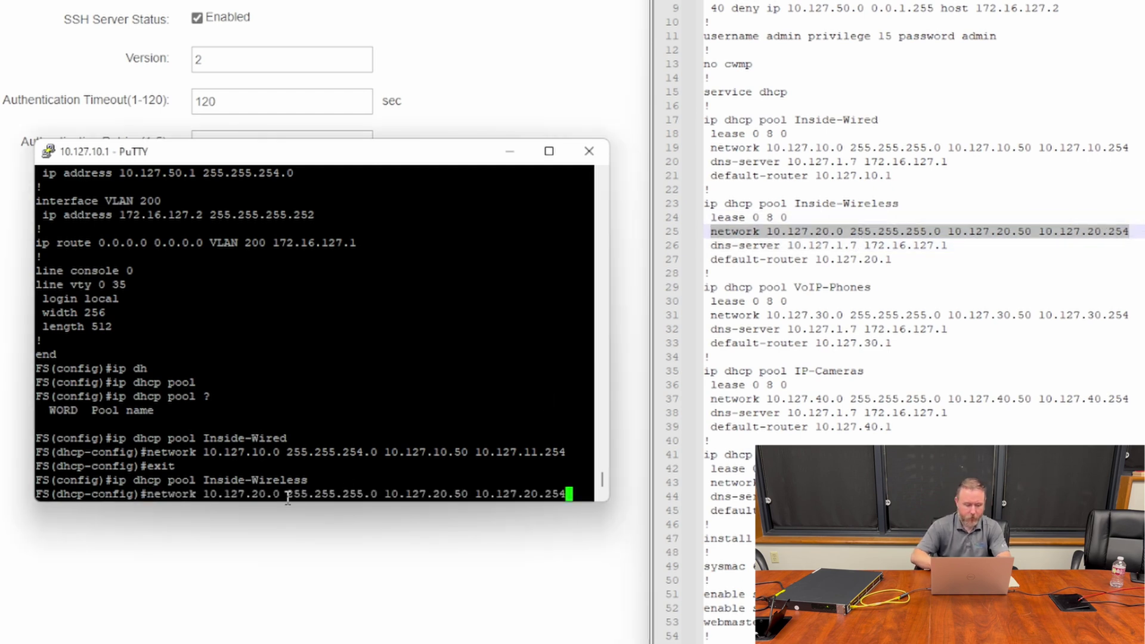
{"action": "key", "text": "Left"}
{"action": "key", "text": "Left"}
{"action": "key", "text": "Left"}
{"action": "key", "text": "Left"}
{"action": "key", "text": "Left"}
{"action": "key", "text": "Left"}
{"action": "key", "text": "Left"}
{"action": "key", "text": "Left"}
{"action": "key", "text": "Left"}
{"action": "key", "text": "Left"}
{"action": "key", "text": "Left"}
{"action": "key", "text": "Left"}
{"action": "key", "text": "Left"}
{"action": "key", "text": "Left"}
{"action": "key", "text": "Left"}
{"action": "key", "text": "Left"}
{"action": "key", "text": "Left"}
{"action": "key", "text": "Left"}
{"action": "key", "text": "Left"}
{"action": "key", "text": "Left"}
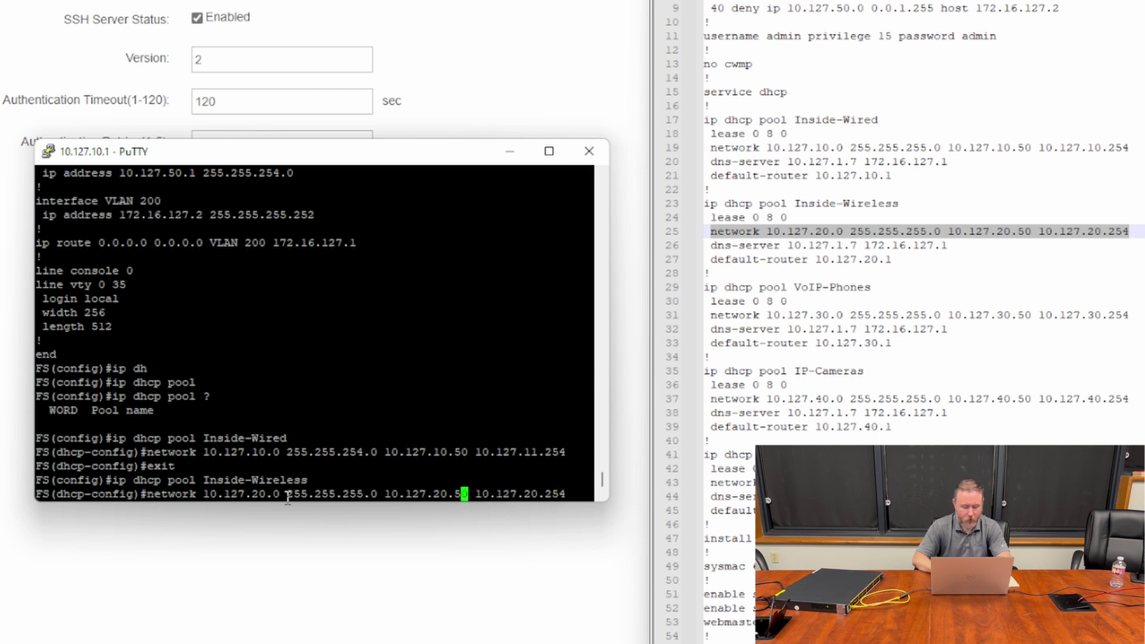
{"action": "key", "text": "BackSpace"}
{"action": "type", "text": "4"}
{"action": "key", "text": "Right"}
{"action": "key", "text": "Right"}
{"action": "key", "text": "Right"}
{"action": "key", "text": "Right"}
{"action": "key", "text": "Right"}
{"action": "key", "text": "Right"}
{"action": "key", "text": "Right"}
{"action": "key", "text": "Right"}
{"action": "key", "text": "Right"}
{"action": "key", "text": "Right"}
{"action": "key", "text": "Right"}
{"action": "key", "text": "Right"}
{"action": "key", "text": "Right"}
{"action": "key", "text": "Right"}
{"action": "key", "text": "Right"}
{"action": "key", "text": "Right"}
{"action": "key", "text": "Right"}
{"action": "key", "text": "Right"}
{"action": "key", "text": "Right"}
{"action": "key", "text": "Right"}
{"action": "key", "text": "Right"}
{"action": "key", "text": "Right"}
{"action": "key", "text": "Right"}
{"action": "key", "text": "Right"}
{"action": "key", "text": "Right"}
{"action": "key", "text": "BackSpace"}
{"action": "type", "text": "1"}
{"action": "key", "text": "Right"}
{"action": "key", "text": "Right"}
{"action": "key", "text": "Right"}
{"action": "key", "text": "Right"}
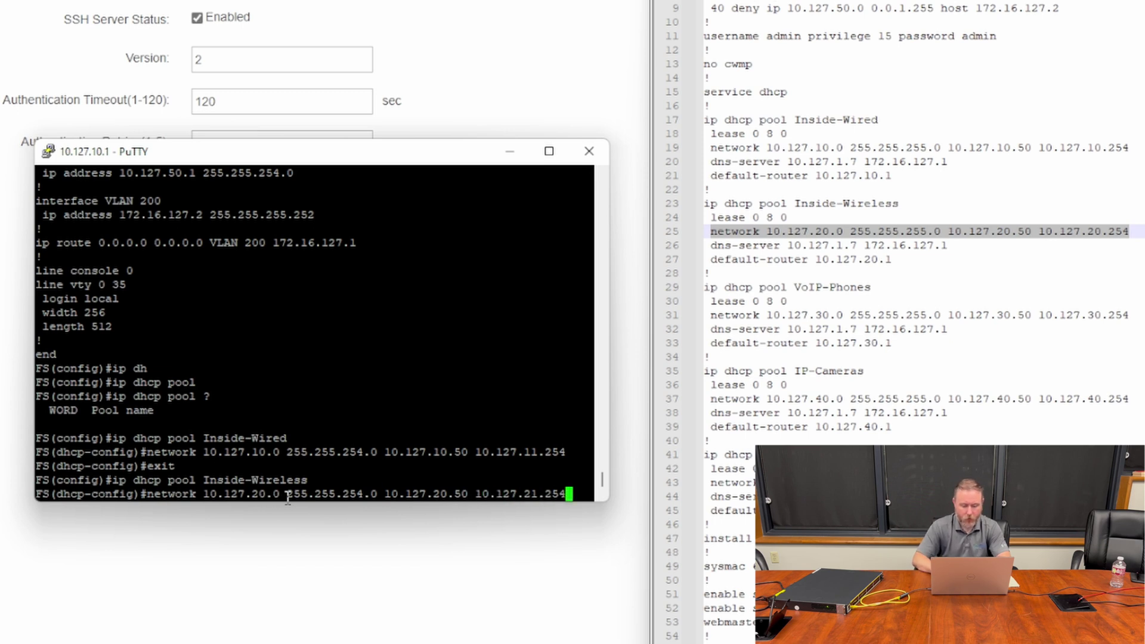
{"action": "key", "text": "Return"}
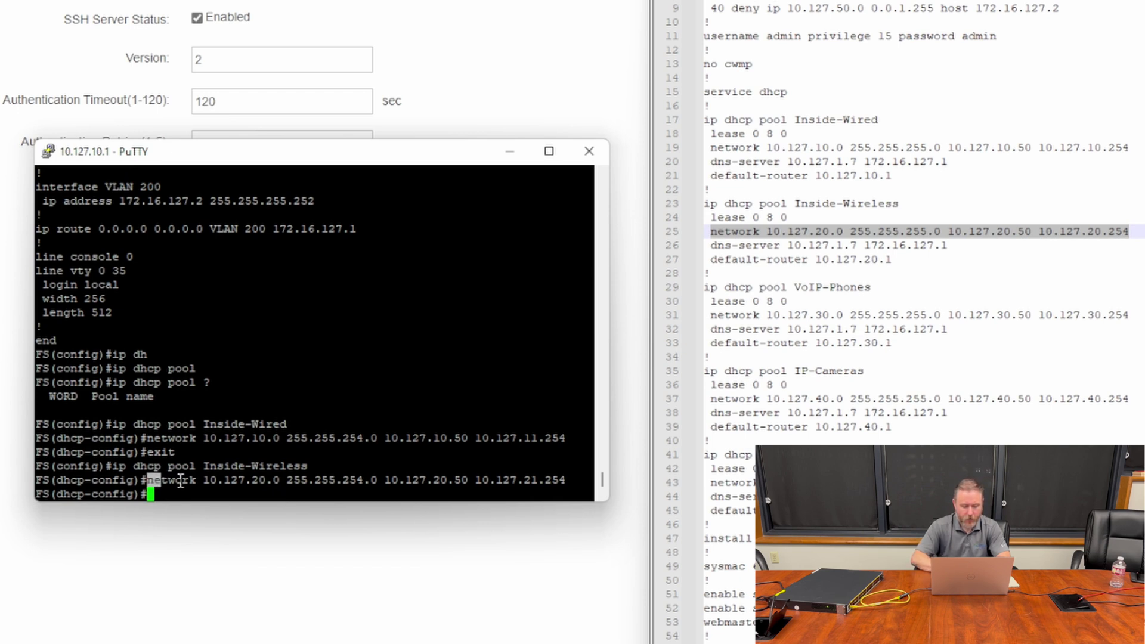
Set the VoIP-Phones pool network to 10.127.30.0 255.255.254.0, ending at 10.127.31.254
{"action": "left_click_drag", "start_coordinate": [154, 479], "coordinate": [565, 475]}
{"action": "left_click", "coordinate": [215, 491]}
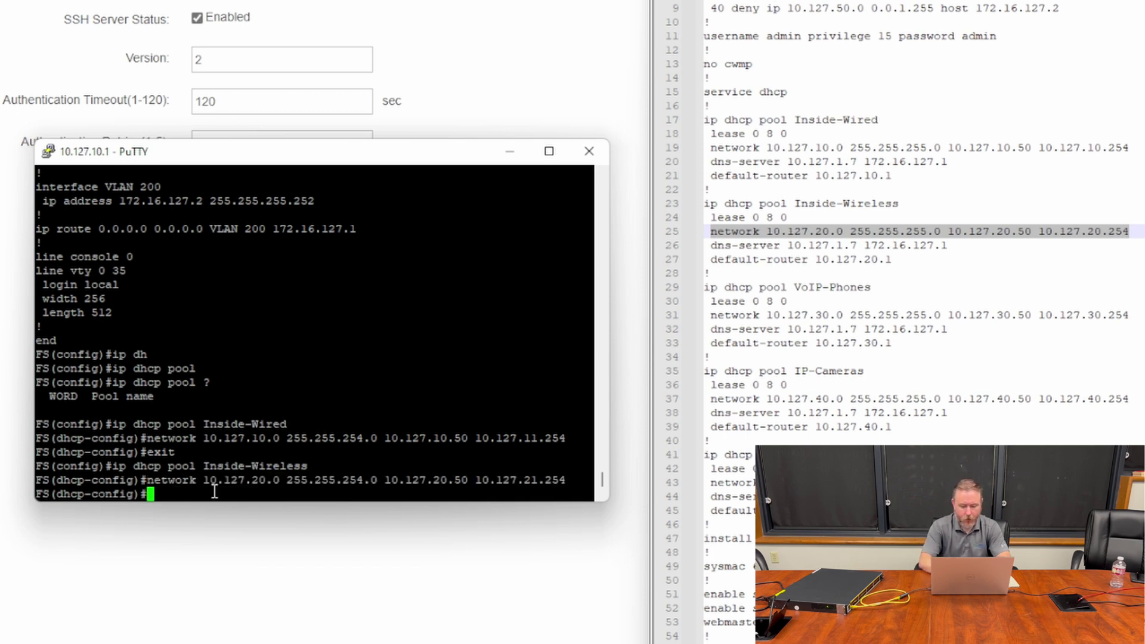
{"action": "type", "text": "ip dhcp pool VoIP-"}
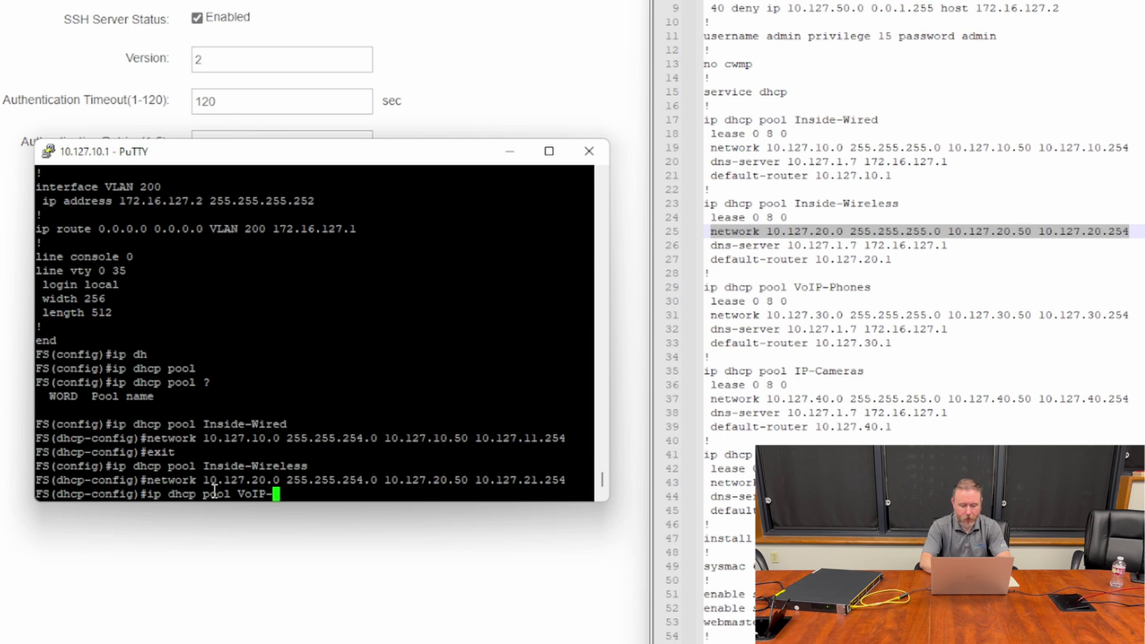
{"action": "type", "text": "Phones"}
{"action": "key", "text": "Return"}
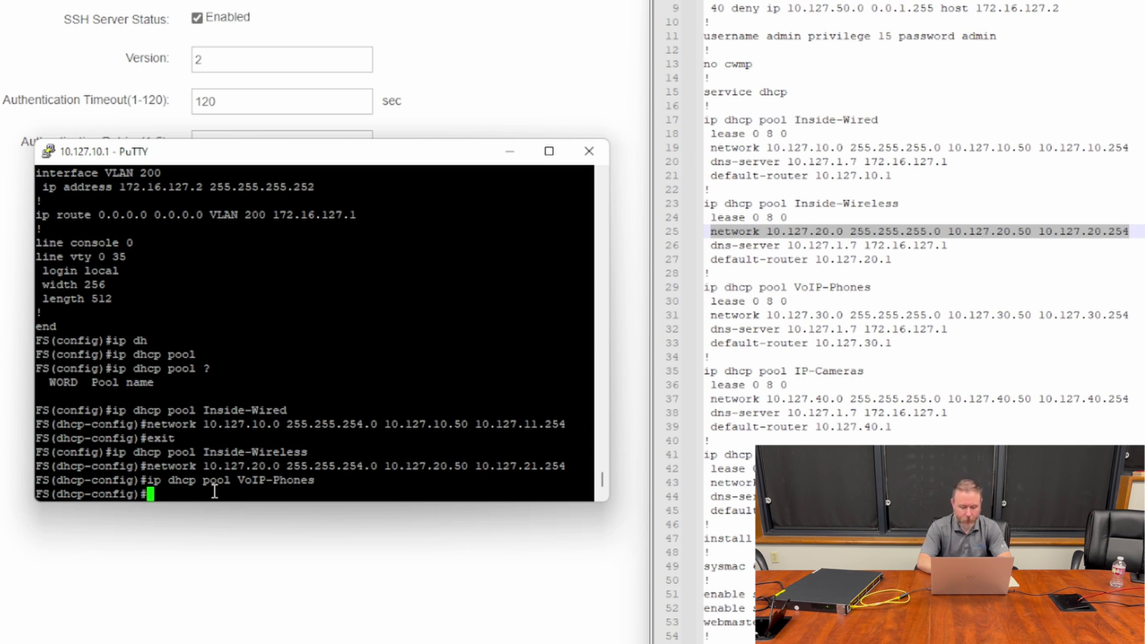
{"action": "right_click", "coordinate": [215, 491]}
{"action": "key", "text": "Left"}
{"action": "key", "text": "Left"}
{"action": "key", "text": "Left"}
{"action": "key", "text": "Left"}
{"action": "key", "text": "Left"}
{"action": "key", "text": "Left"}
{"action": "key", "text": "Left"}
{"action": "key", "text": "Left"}
{"action": "key", "text": "Left"}
{"action": "key", "text": "Left"}
{"action": "key", "text": "Left"}
{"action": "key", "text": "Left"}
{"action": "key", "text": "Left"}
{"action": "key", "text": "Left"}
{"action": "key", "text": "Left"}
{"action": "key", "text": "Left"}
{"action": "key", "text": "Left"}
{"action": "key", "text": "Left"}
{"action": "key", "text": "Left"}
{"action": "key", "text": "Left"}
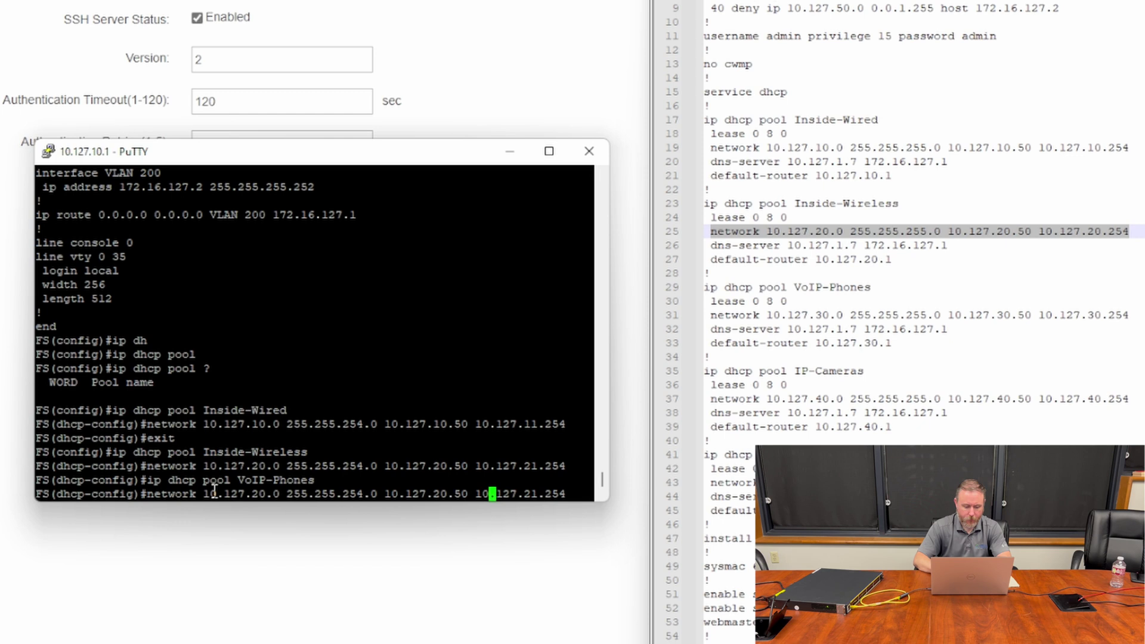
{"action": "key", "text": "BackSpace"}
{"action": "key", "text": "BackSpace"}
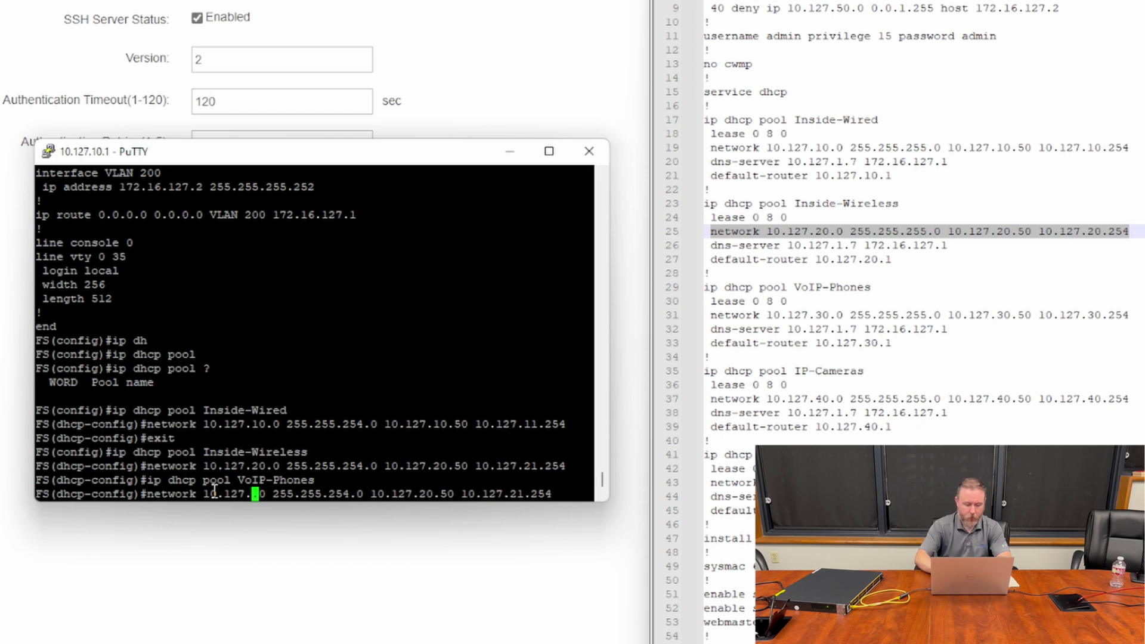
{"action": "type", "text": "30"}
{"action": "key", "text": "Right"}
{"action": "key", "text": "Right"}
{"action": "key", "text": "Right"}
{"action": "key", "text": "Right"}
{"action": "key", "text": "Right"}
{"action": "key", "text": "Right"}
{"action": "key", "text": "Right"}
{"action": "key", "text": "Right"}
{"action": "key", "text": "Right"}
{"action": "key", "text": "Right"}
{"action": "key", "text": "Right"}
{"action": "key", "text": "Right"}
{"action": "key", "text": "Right"}
{"action": "key", "text": "Right"}
{"action": "key", "text": "Right"}
{"action": "key", "text": "Right"}
{"action": "key", "text": "Right"}
{"action": "key", "text": "Right"}
{"action": "key", "text": "Right"}
{"action": "key", "text": "Right"}
{"action": "key", "text": "Right"}
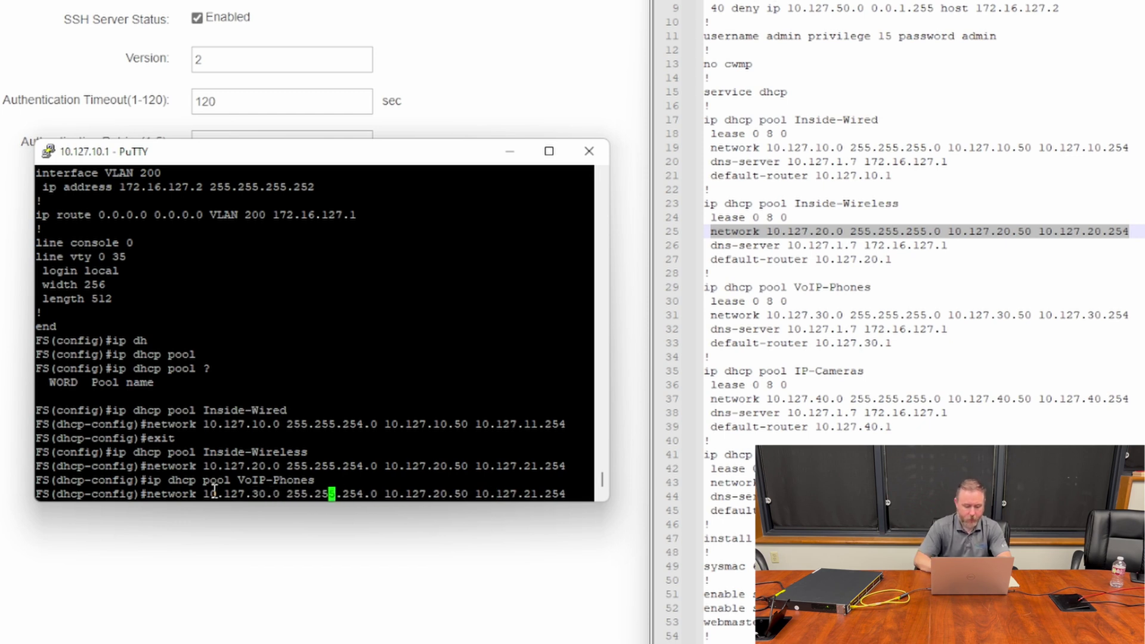
{"action": "key", "text": "BackSpace"}
{"action": "key", "text": "BackSpace"}
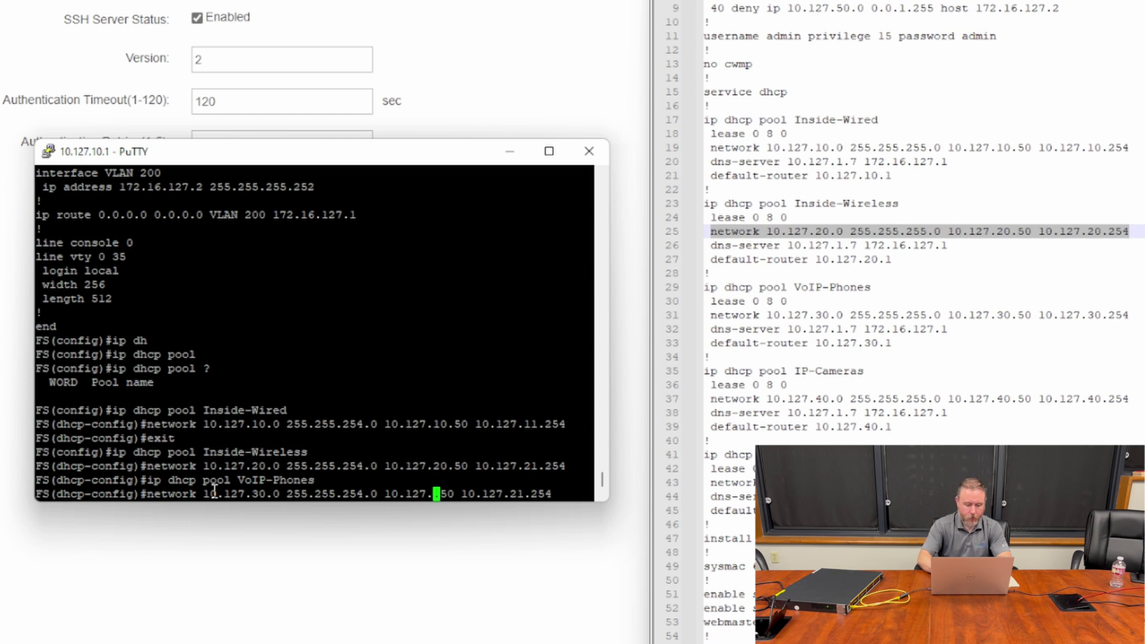
{"action": "type", "text": "30"}
{"action": "key", "text": "Right"}
{"action": "key", "text": "Right"}
{"action": "key", "text": "Right"}
{"action": "key", "text": "Right"}
{"action": "key", "text": "Right"}
{"action": "key", "text": "Right"}
{"action": "key", "text": "Right"}
{"action": "key", "text": "Right"}
{"action": "key", "text": "Right"}
{"action": "key", "text": "Right"}
{"action": "key", "text": "Right"}
{"action": "key", "text": "Right"}
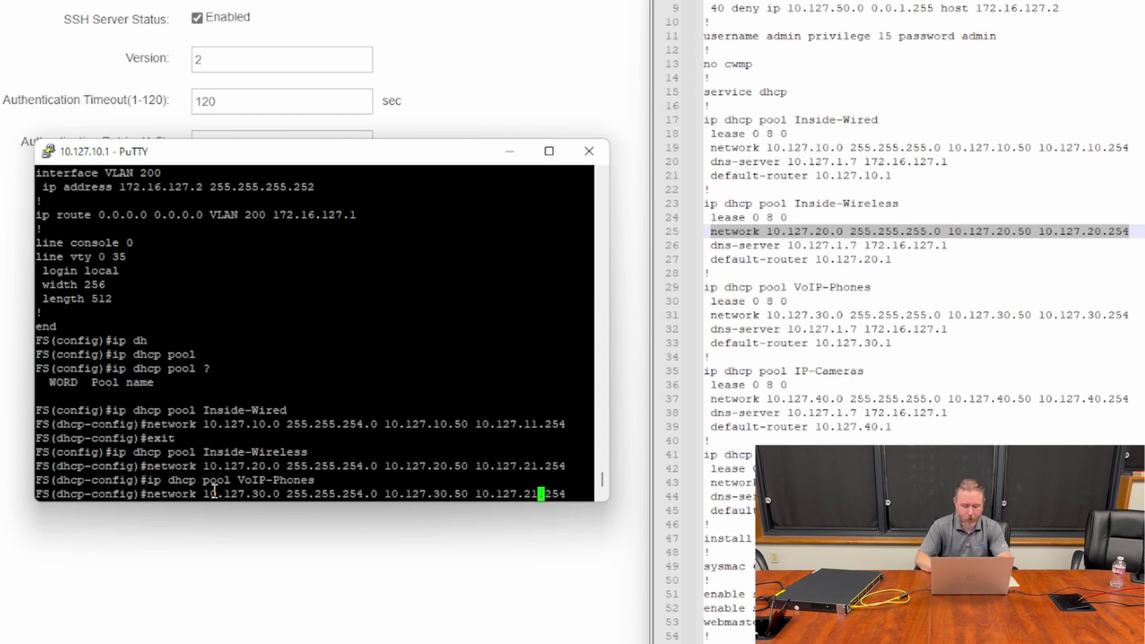
{"action": "key", "text": "BackSpace"}
{"action": "type", "text": "3"}
{"action": "key", "text": "Right"}
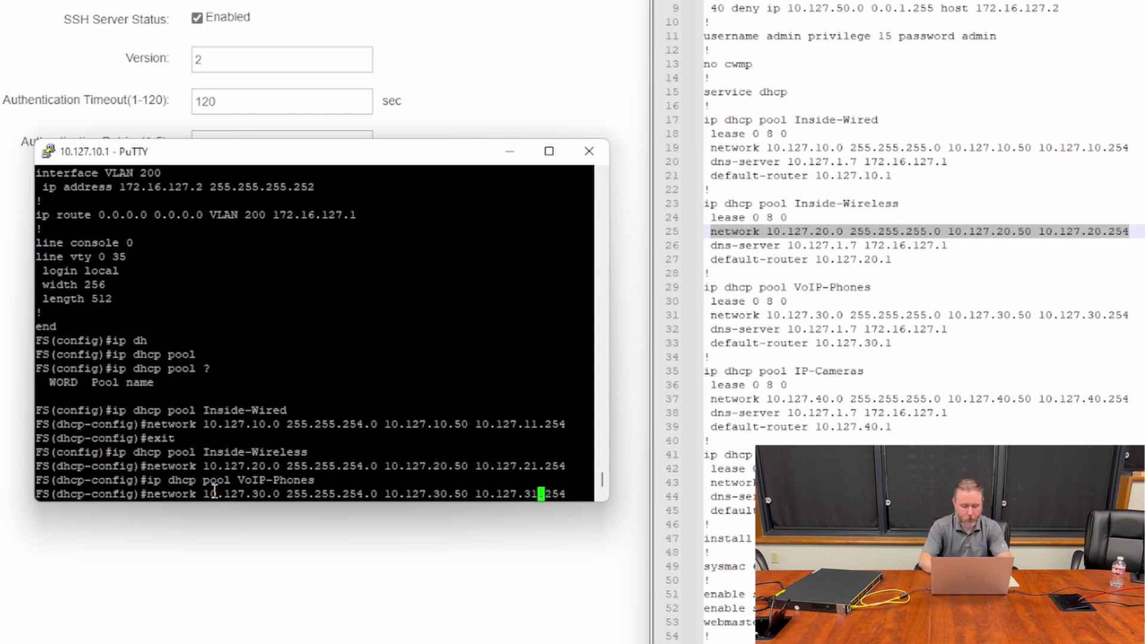
{"action": "key", "text": "Return"}
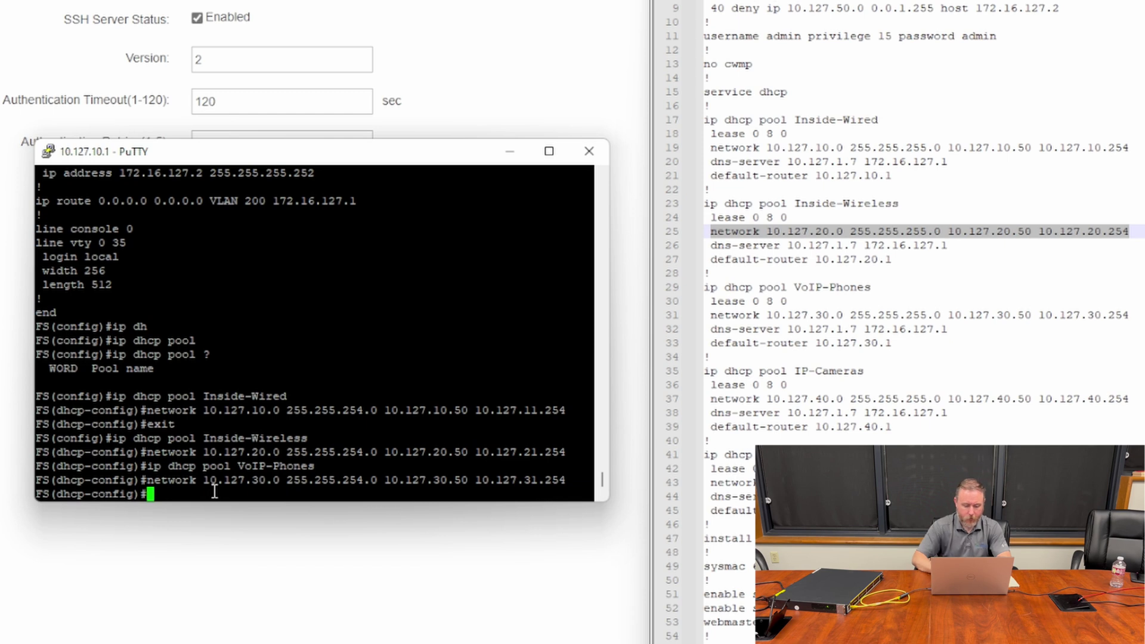
Set the IP-Cameras pool network to 10.127.40.0 255.255.254.0, ending at 10.127.41.254
{"action": "key", "text": "Up"}
{"action": "key", "text": "Up"}
{"action": "key", "text": "BackSpace"}
{"action": "key", "text": "BackSpace"}
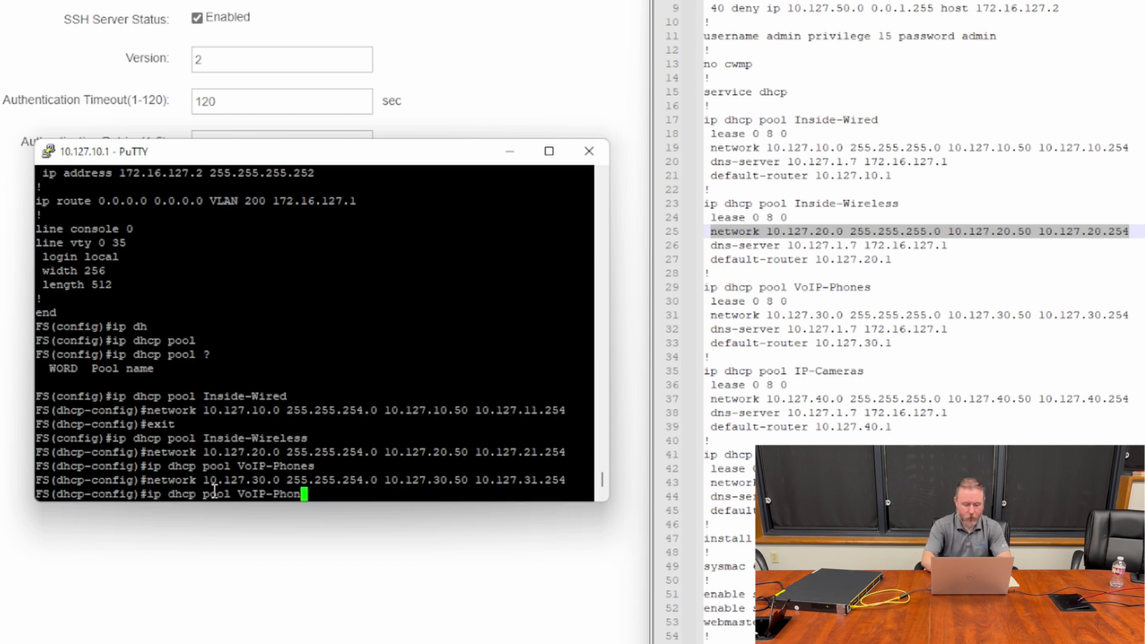
{"action": "key", "text": "BackSpace"}
{"action": "key", "text": "BackSpace"}
{"action": "key", "text": "BackSpace"}
{"action": "key", "text": "BackSpace"}
{"action": "key", "text": "BackSpace"}
{"action": "key", "text": "BackSpace"}
{"action": "key", "text": "BackSpace"}
{"action": "key", "text": "BackSpace"}
{"action": "key", "text": "BackSpace"}
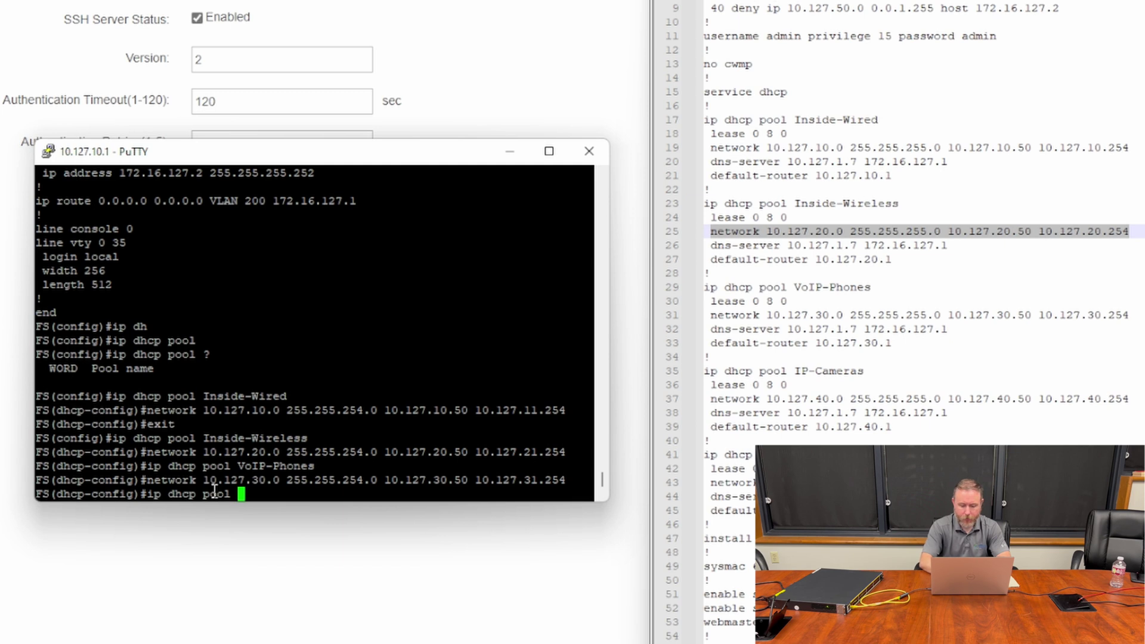
{"action": "type", "text": "IP-Cameraa"}
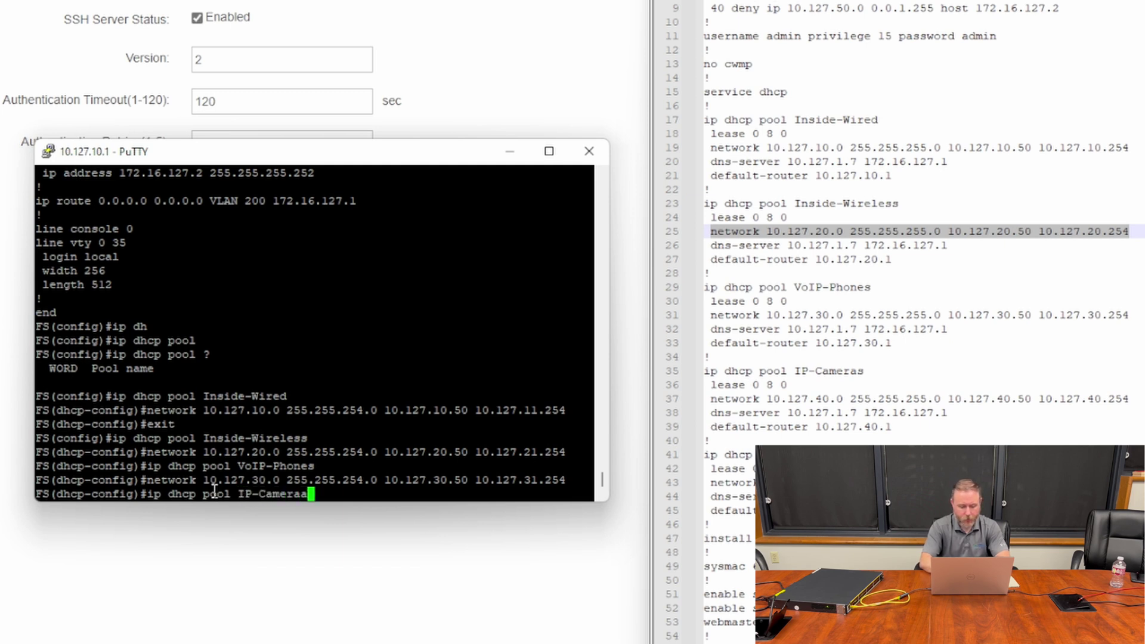
{"action": "key", "text": "BackSpace"}
{"action": "type", "text": "s"}
{"action": "key", "text": "Return"}
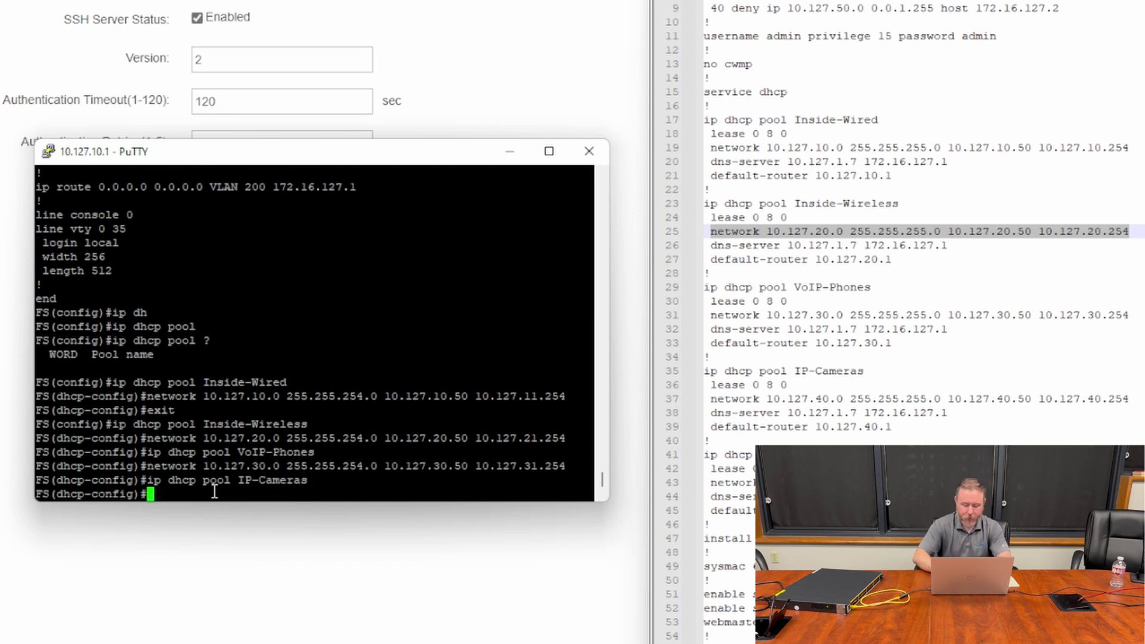
{"action": "key", "text": "Up"}
{"action": "key", "text": "Up"}
{"action": "key", "text": "Left"}
{"action": "key", "text": "Left"}
{"action": "key", "text": "Left"}
{"action": "key", "text": "Left"}
{"action": "key", "text": "Left"}
{"action": "key", "text": "Left"}
{"action": "key", "text": "Left"}
{"action": "key", "text": "Left"}
{"action": "key", "text": "Left"}
{"action": "key", "text": "Left"}
{"action": "key", "text": "Left"}
{"action": "key", "text": "Left"}
{"action": "key", "text": "Left"}
{"action": "key", "text": "Left"}
{"action": "key", "text": "Left"}
{"action": "key", "text": "Left"}
{"action": "key", "text": "Left"}
{"action": "key", "text": "Left"}
{"action": "key", "text": "Left"}
{"action": "key", "text": "Left"}
{"action": "key", "text": "Left"}
{"action": "key", "text": "Left"}
{"action": "key", "text": "Left"}
{"action": "key", "text": "Left"}
{"action": "key", "text": "Left"}
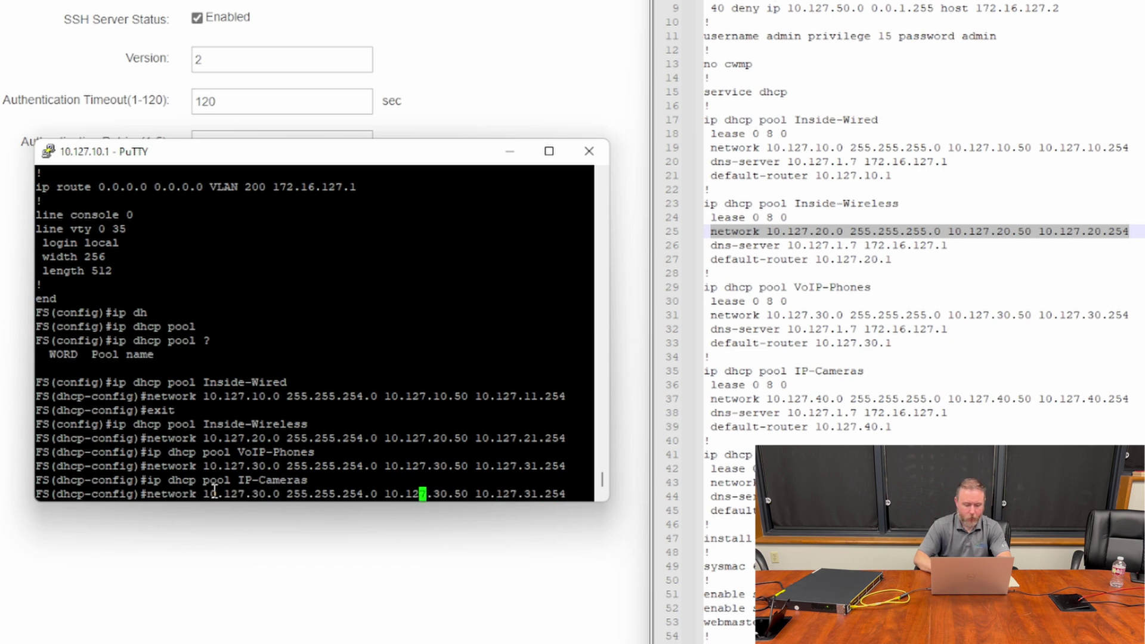
{"action": "key", "text": "BackSpace"}
{"action": "key", "text": "BackSpace"}
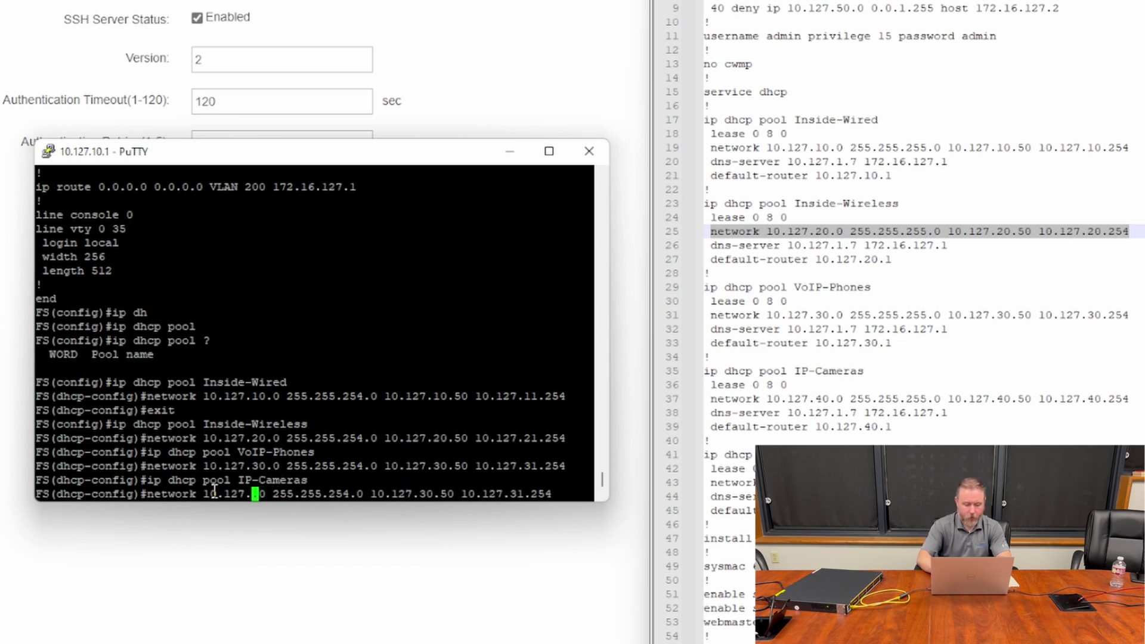
{"action": "type", "text": "40"}
{"action": "key", "text": "Right"}
{"action": "key", "text": "Right"}
{"action": "key", "text": "Right"}
{"action": "key", "text": "Right"}
{"action": "key", "text": "Right"}
{"action": "key", "text": "Right"}
{"action": "key", "text": "Right"}
{"action": "key", "text": "Right"}
{"action": "key", "text": "Right"}
{"action": "key", "text": "Right"}
{"action": "key", "text": "Right"}
{"action": "key", "text": "Right"}
{"action": "key", "text": "Right"}
{"action": "key", "text": "Right"}
{"action": "key", "text": "Right"}
{"action": "key", "text": "Right"}
{"action": "key", "text": "Right"}
{"action": "key", "text": "Right"}
{"action": "key", "text": "Right"}
{"action": "key", "text": "Right"}
{"action": "key", "text": "Right"}
{"action": "key", "text": "Right"}
{"action": "key", "text": "Right"}
{"action": "key", "text": "Right"}
{"action": "key", "text": "Right"}
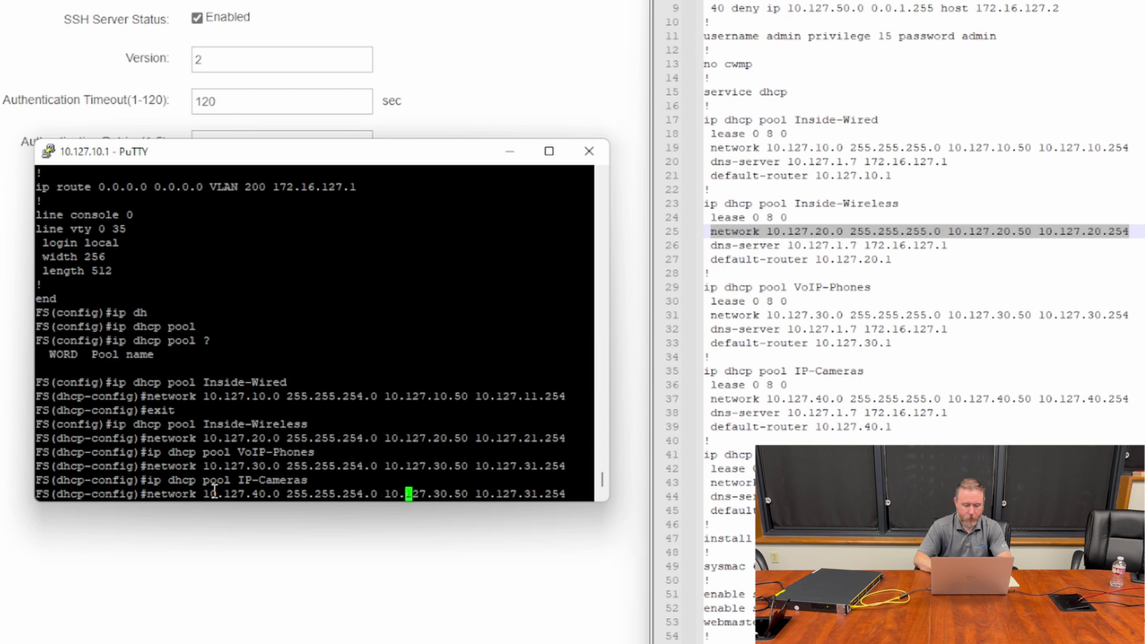
{"action": "key", "text": "BackSpace"}
{"action": "key", "text": "BackSpace"}
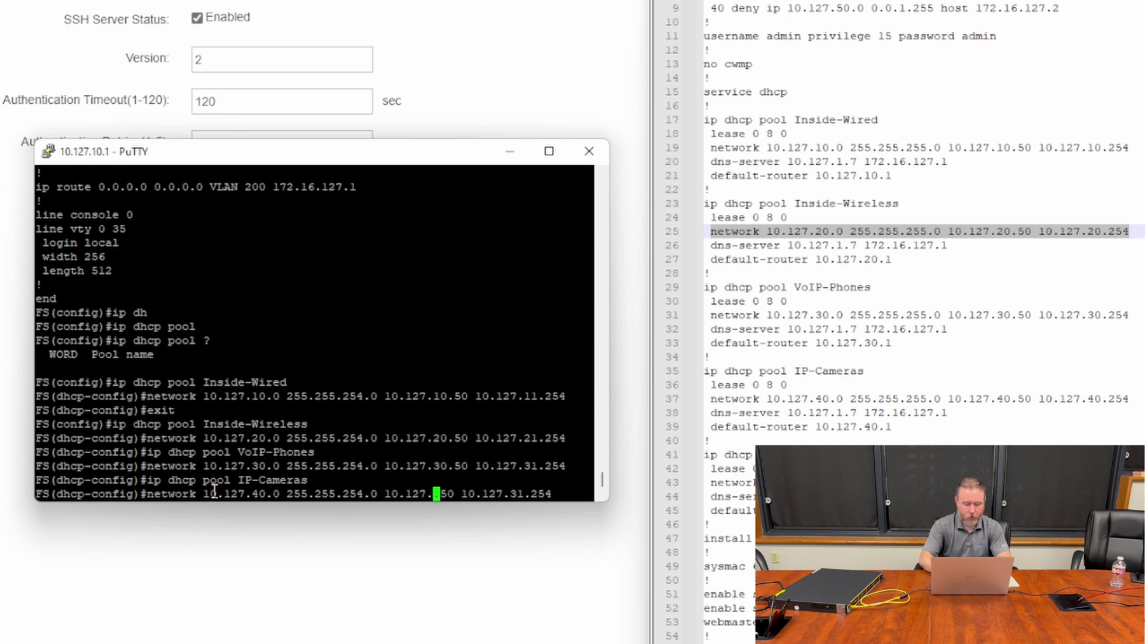
{"action": "type", "text": "40"}
{"action": "key", "text": "Right"}
{"action": "key", "text": "Right"}
{"action": "key", "text": "Right"}
{"action": "key", "text": "Right"}
{"action": "key", "text": "Right"}
{"action": "key", "text": "Right"}
{"action": "key", "text": "Right"}
{"action": "key", "text": "Right"}
{"action": "key", "text": "Right"}
{"action": "key", "text": "Right"}
{"action": "key", "text": "Right"}
{"action": "key", "text": "Right"}
{"action": "key", "text": "Right"}
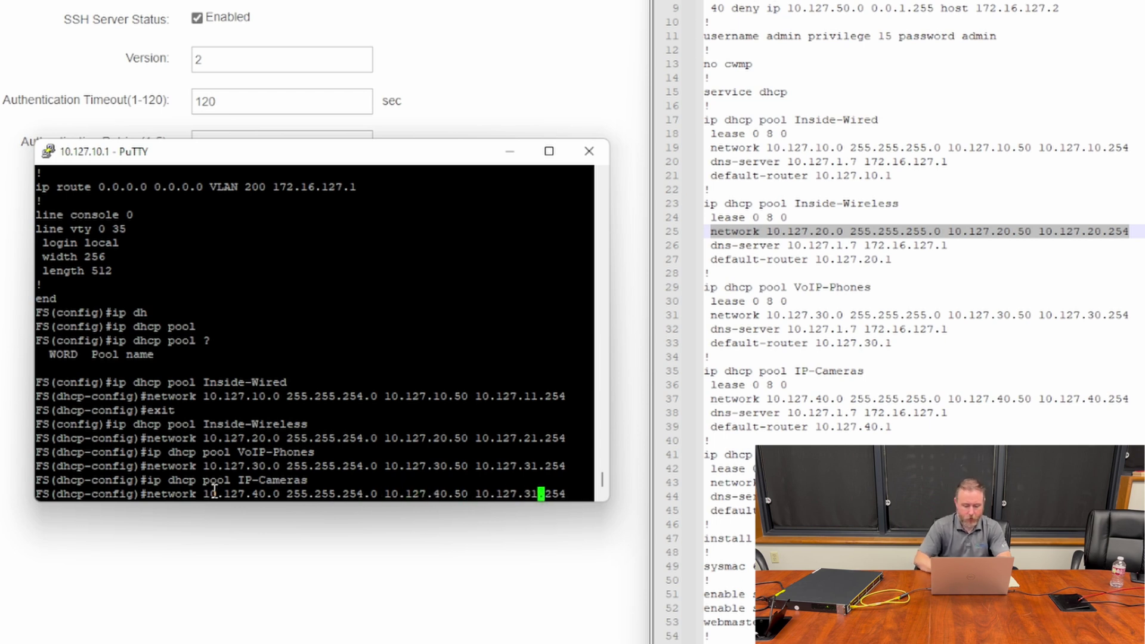
{"action": "key", "text": "BackSpace"}
{"action": "type", "text": "41"}
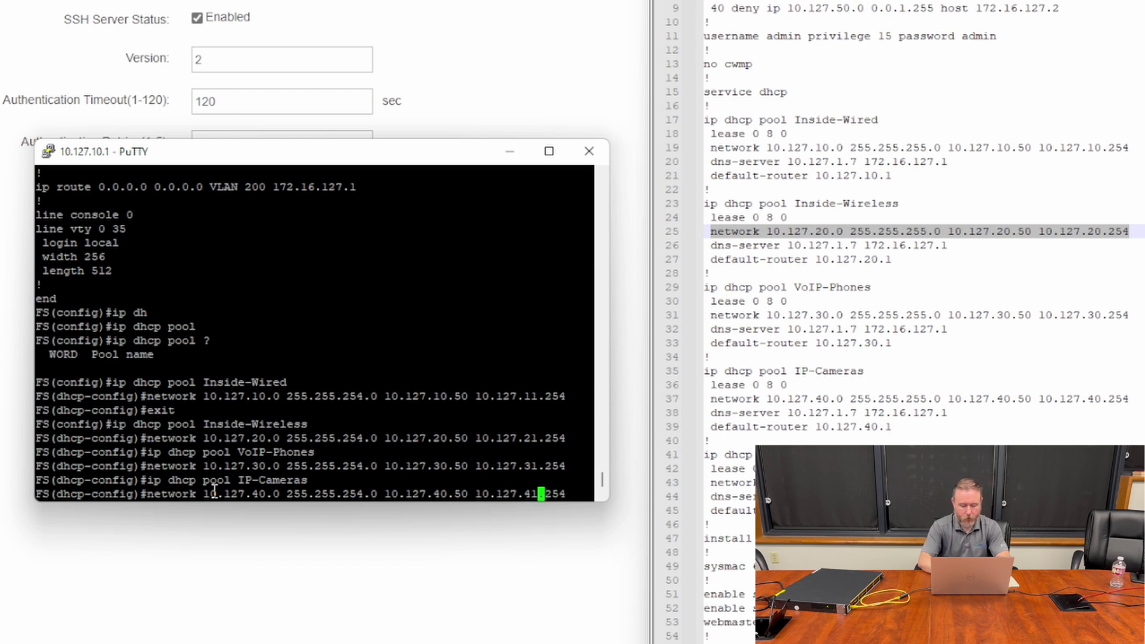
{"action": "key", "text": "Return"}
Create the Guest-Network pool with network 10.127.50.0 255.255.254.0, range 10.127.50.50–10.127.51.254
{"action": "key", "text": "Up"}
{"action": "key", "text": "Up"}
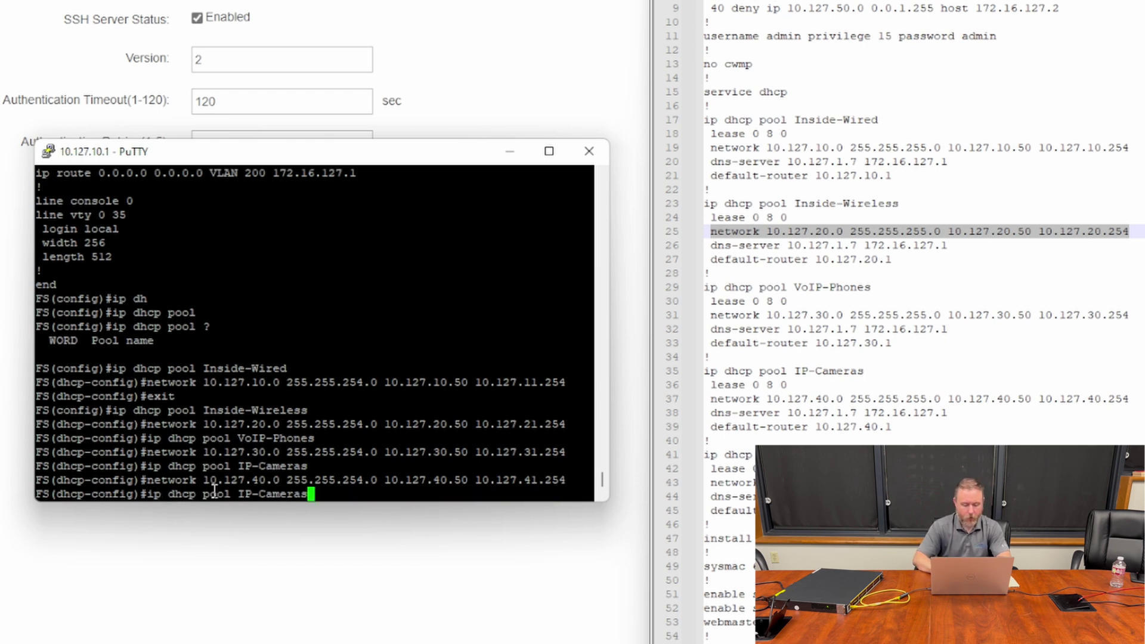
{"action": "key", "text": "BackSpace"}
{"action": "key", "text": "BackSpace"}
{"action": "key", "text": "BackSpace"}
{"action": "key", "text": "BackSpace"}
{"action": "key", "text": "BackSpace"}
{"action": "key", "text": "BackSpace"}
{"action": "key", "text": "BackSpace"}
{"action": "key", "text": "BackSpace"}
{"action": "key", "text": "BackSpace"}
{"action": "key", "text": "BackSpace"}
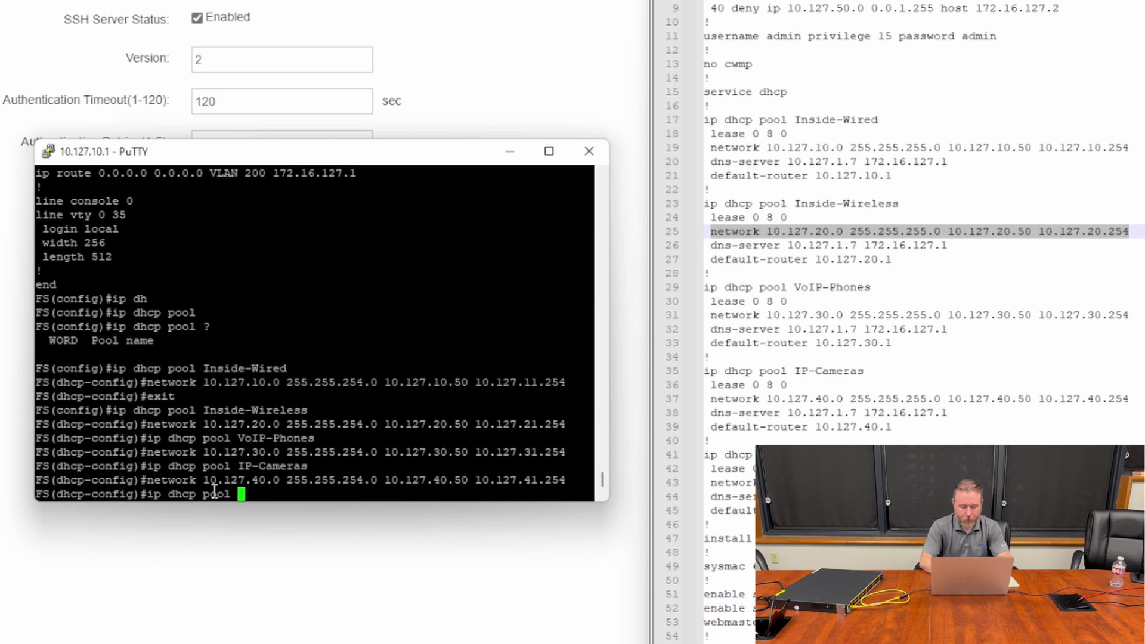
{"action": "type", "text": "Gues"}
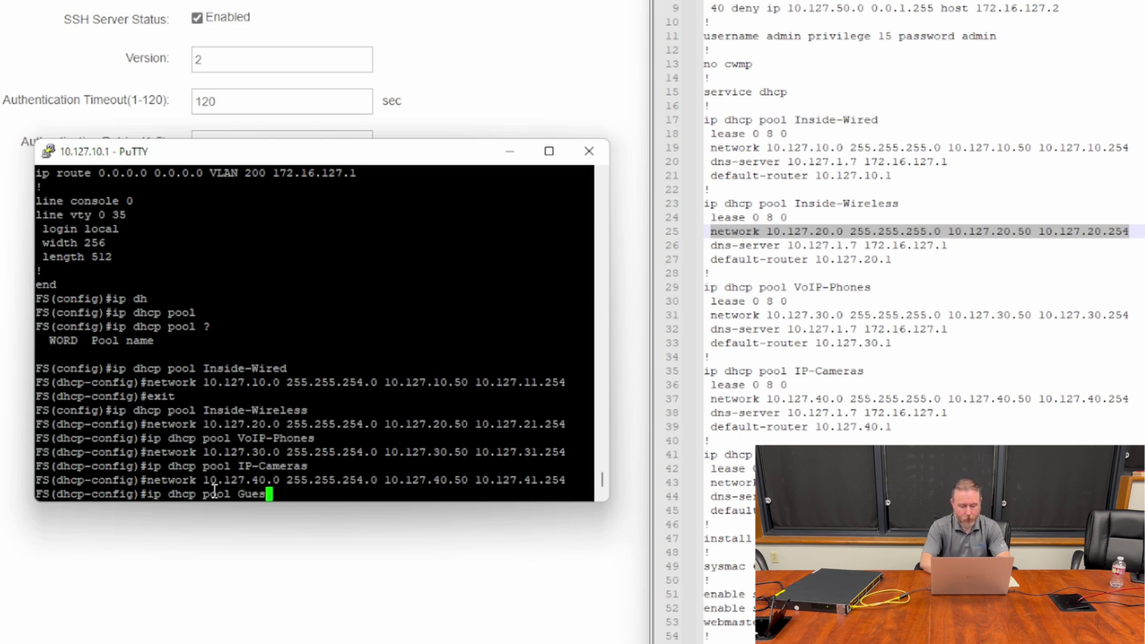
{"action": "type", "text": "t-Network"}
{"action": "key", "text": "Return"}
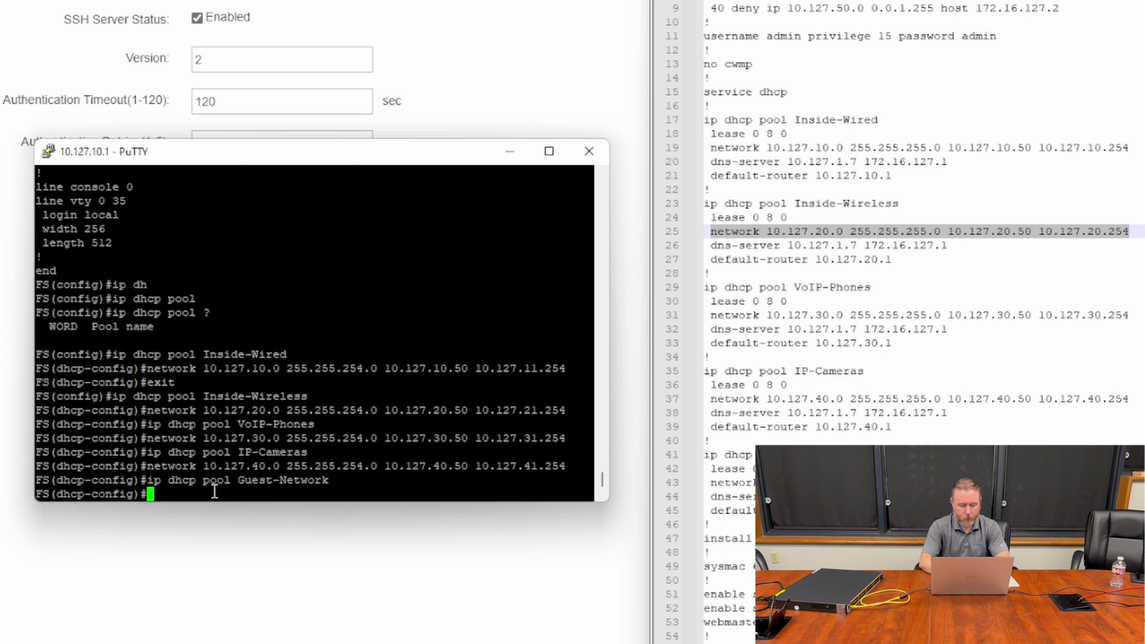
{"action": "key", "text": "Up"}
{"action": "key", "text": "Up"}
{"action": "key", "text": "Left"}
{"action": "key", "text": "Left"}
{"action": "key", "text": "Left"}
{"action": "key", "text": "Left"}
{"action": "key", "text": "Left"}
{"action": "key", "text": "Left"}
{"action": "key", "text": "Left"}
{"action": "key", "text": "Left"}
{"action": "key", "text": "Left"}
{"action": "key", "text": "Left"}
{"action": "key", "text": "Left"}
{"action": "key", "text": "Left"}
{"action": "key", "text": "Left"}
{"action": "key", "text": "Left"}
{"action": "key", "text": "Left"}
{"action": "key", "text": "Left"}
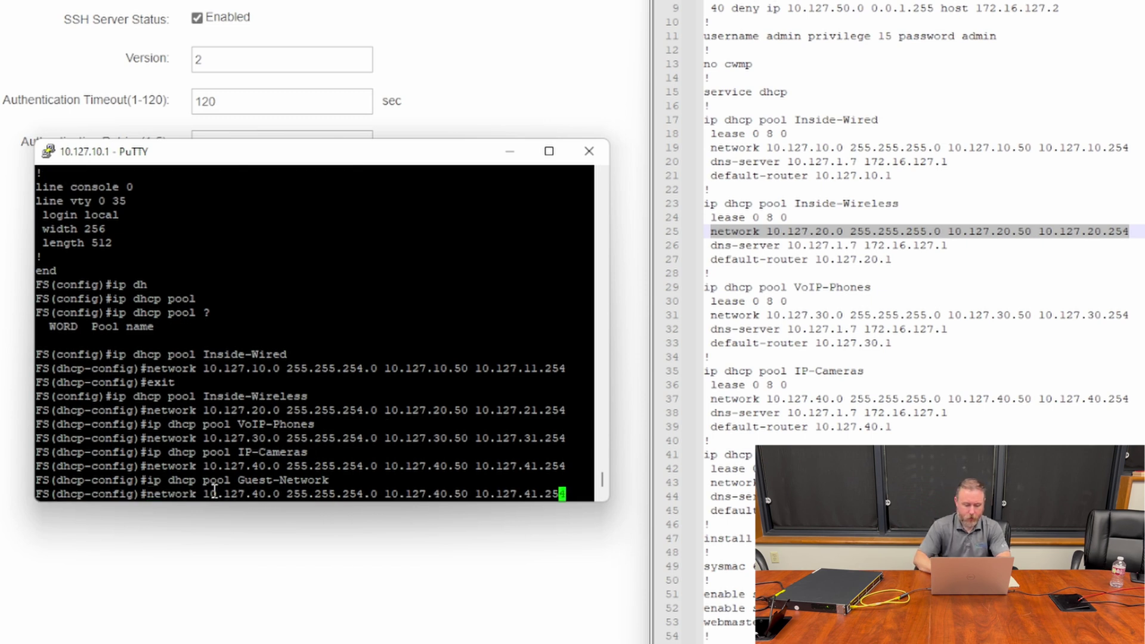
{"action": "key", "text": "Left"}
{"action": "key", "text": "Left"}
{"action": "key", "text": "Left"}
{"action": "key", "text": "Left"}
{"action": "key", "text": "Left"}
{"action": "key", "text": "Left"}
{"action": "key", "text": "Left"}
{"action": "key", "text": "Left"}
{"action": "key", "text": "Left"}
{"action": "key", "text": "Left"}
{"action": "key", "text": "Left"}
{"action": "key", "text": "Left"}
{"action": "key", "text": "Left"}
{"action": "key", "text": "Left"}
{"action": "key", "text": "Left"}
{"action": "key", "text": "Left"}
{"action": "key", "text": "Left"}
{"action": "key", "text": "Left"}
{"action": "key", "text": "Left"}
{"action": "key", "text": "Left"}
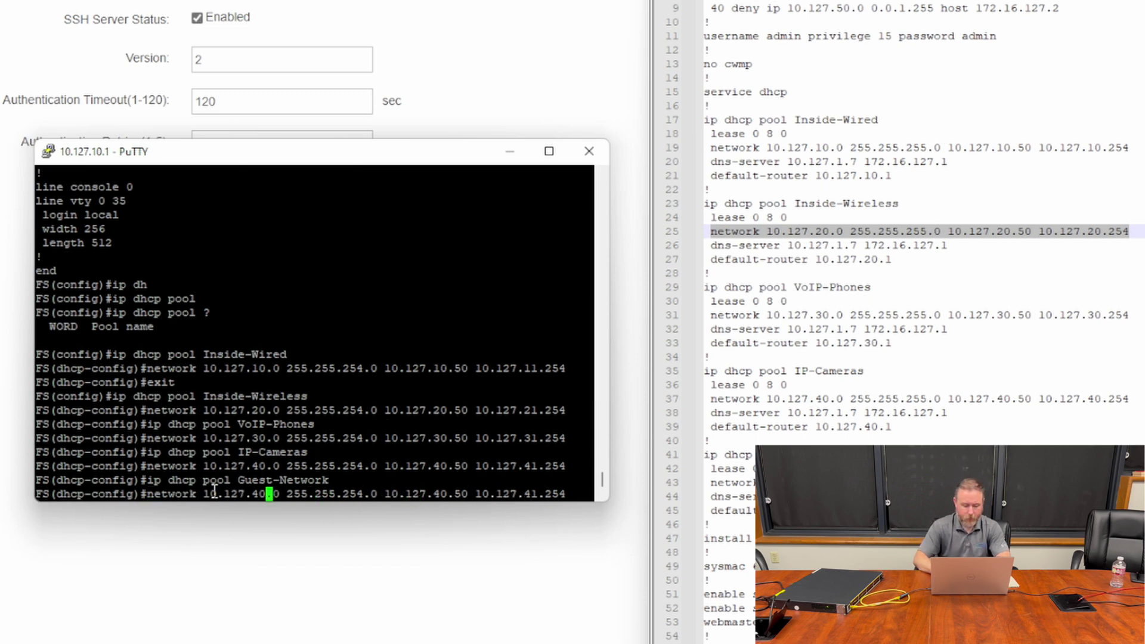
{"action": "key", "text": "BackSpace"}
{"action": "key", "text": "BackSpace"}
{"action": "type", "text": "50"}
{"action": "key", "text": "Right"}
{"action": "key", "text": "Right"}
{"action": "key", "text": "Right"}
{"action": "key", "text": "Right"}
{"action": "key", "text": "Right"}
{"action": "key", "text": "Right"}
{"action": "key", "text": "Right"}
{"action": "key", "text": "Right"}
{"action": "key", "text": "Right"}
{"action": "key", "text": "Right"}
{"action": "key", "text": "Right"}
{"action": "key", "text": "Right"}
{"action": "key", "text": "Right"}
{"action": "key", "text": "Right"}
{"action": "key", "text": "Right"}
{"action": "key", "text": "Right"}
{"action": "key", "text": "Right"}
{"action": "key", "text": "Right"}
{"action": "key", "text": "Right"}
{"action": "key", "text": "Right"}
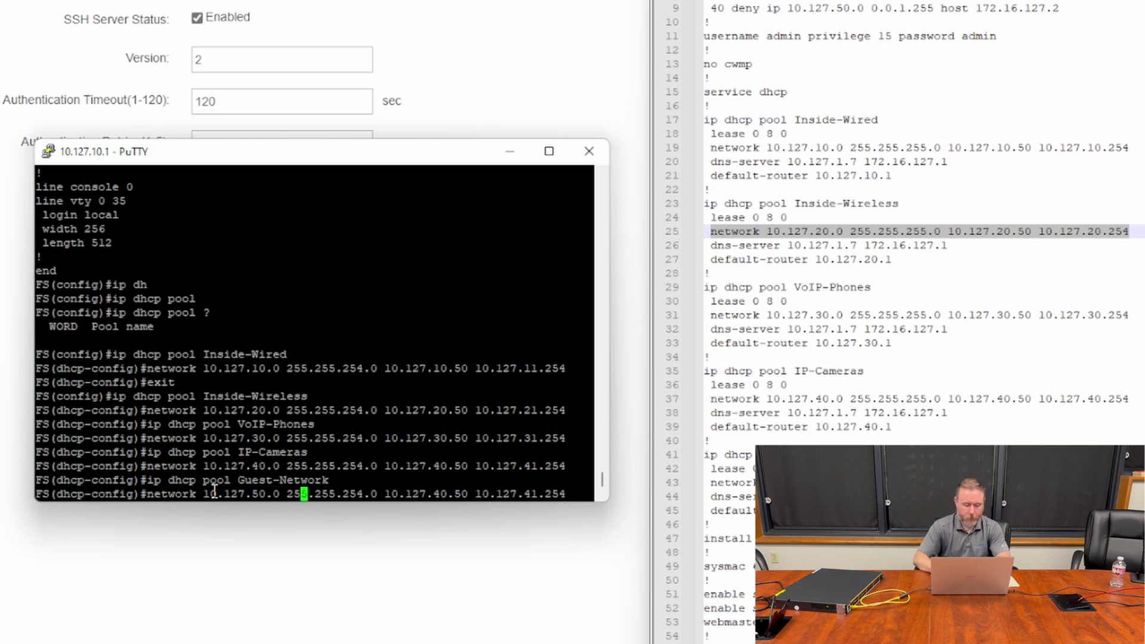
{"action": "key", "text": "Right"}
{"action": "key", "text": "Right"}
{"action": "key", "text": "Right"}
{"action": "key", "text": "Right"}
{"action": "key", "text": "Right"}
{"action": "key", "text": "BackSpace"}
{"action": "key", "text": "BackSpace"}
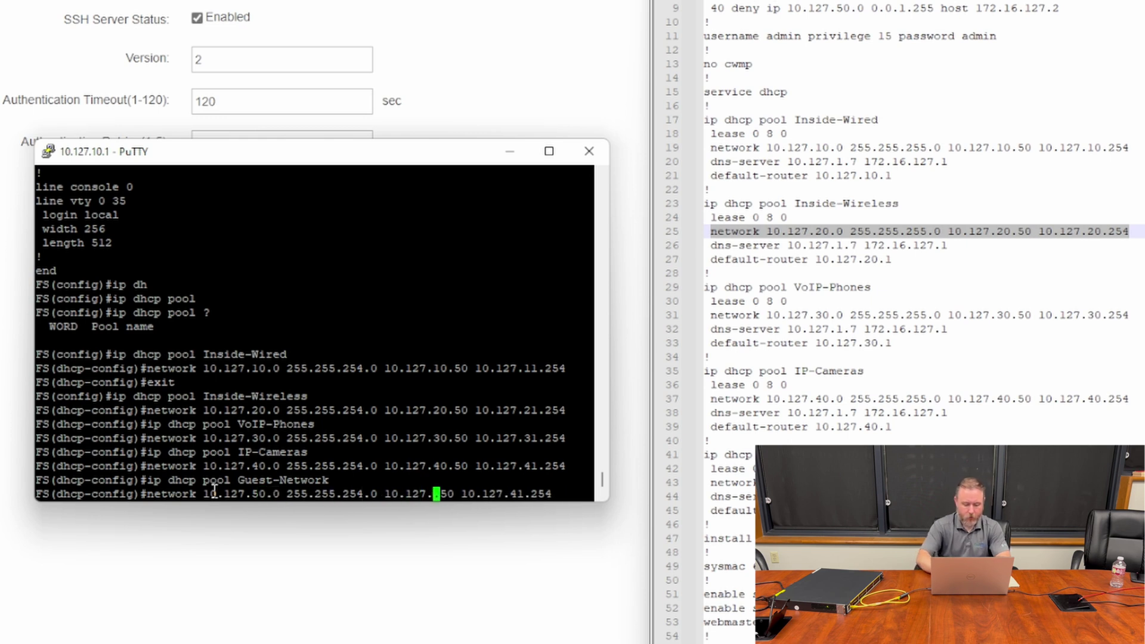
{"action": "type", "text": "50"}
{"action": "key", "text": "Right"}
{"action": "key", "text": "Right"}
{"action": "key", "text": "Right"}
{"action": "key", "text": "Right"}
{"action": "key", "text": "Right"}
{"action": "key", "text": "Right"}
{"action": "key", "text": "Right"}
{"action": "key", "text": "Right"}
{"action": "key", "text": "Right"}
{"action": "key", "text": "Right"}
{"action": "key", "text": "Right"}
{"action": "key", "text": "Right"}
{"action": "key", "text": "Right"}
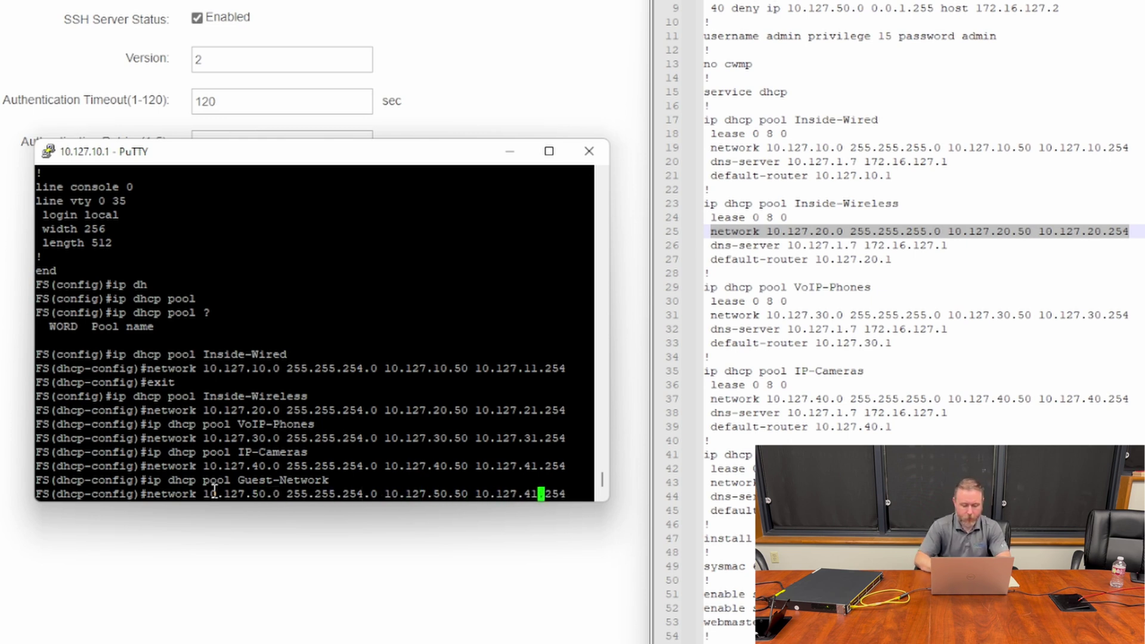
{"action": "key", "text": "BackSpace"}
{"action": "key", "text": "BackSpace"}
{"action": "type", "text": "51"}
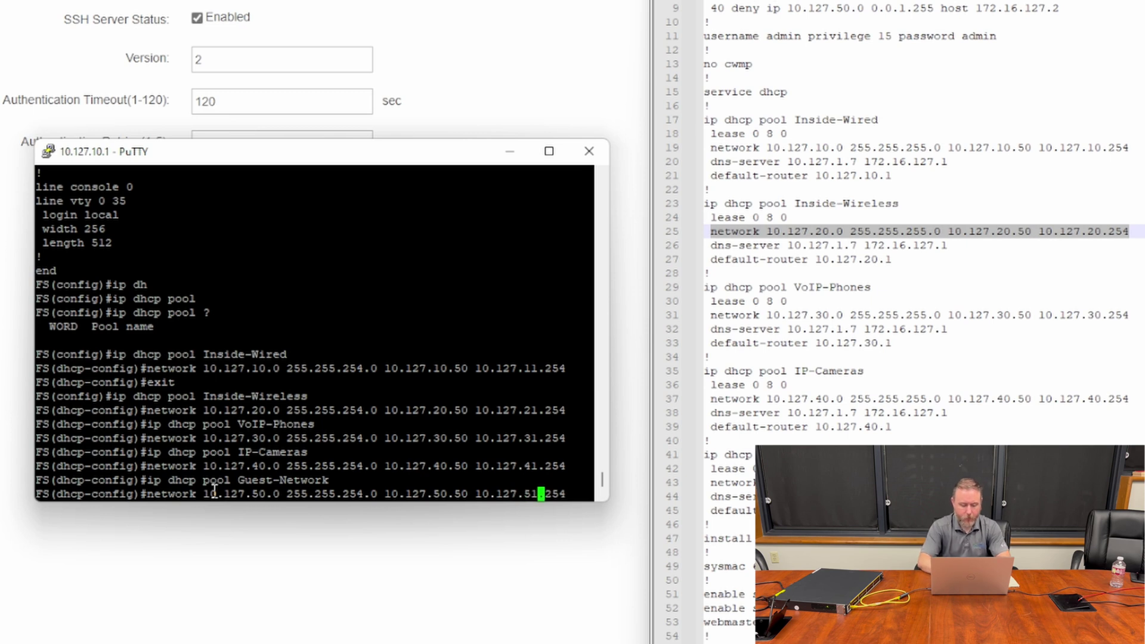
{"action": "key", "text": "Return"}
Exit pool and global configuration modes, then save the configuration with write memory
{"action": "type", "text": "exit"}
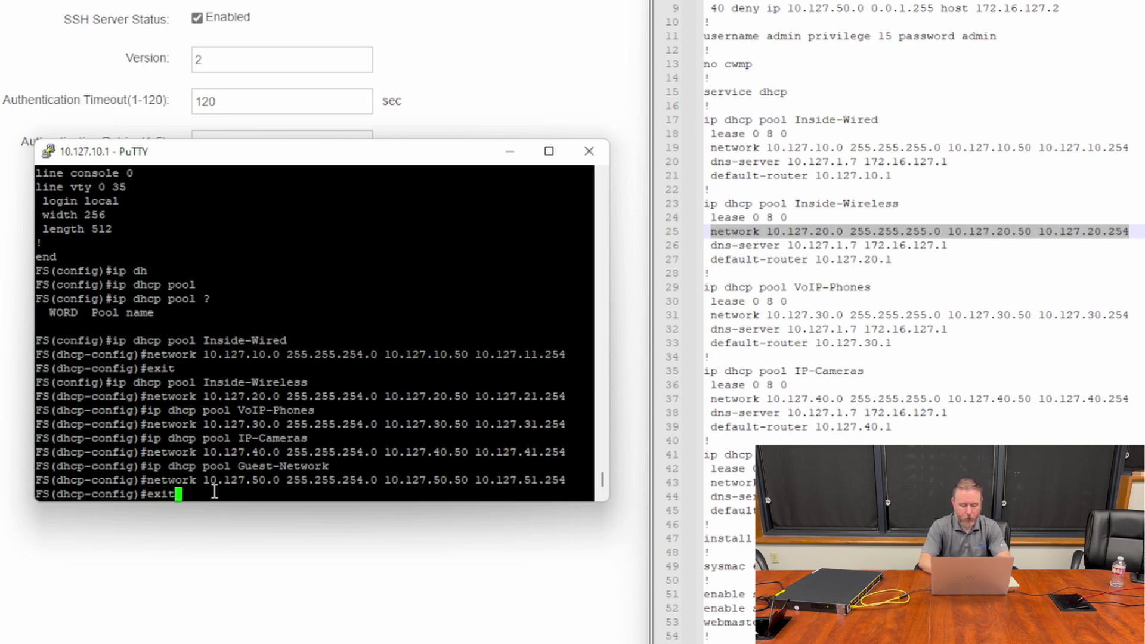
{"action": "key", "text": "Return"}
{"action": "key", "text": "Return"}
{"action": "key", "text": "Return"}
{"action": "key", "text": "Return"}
{"action": "key", "text": "Return"}
{"action": "key", "text": "Return"}
{"action": "key", "text": "Return"}
{"action": "key", "text": "Return"}
{"action": "key", "text": "Return"}
{"action": "key", "text": "Return"}
{"action": "key", "text": "Return"}
{"action": "key", "text": "Return"}
{"action": "key", "text": "Return"}
{"action": "key", "text": "Return"}
{"action": "key", "text": "Return"}
{"action": "key", "text": "Return"}
{"action": "key", "text": "Return"}
{"action": "key", "text": "Return"}
{"action": "key", "text": "Return"}
{"action": "key", "text": "Return"}
{"action": "key", "text": "Return"}
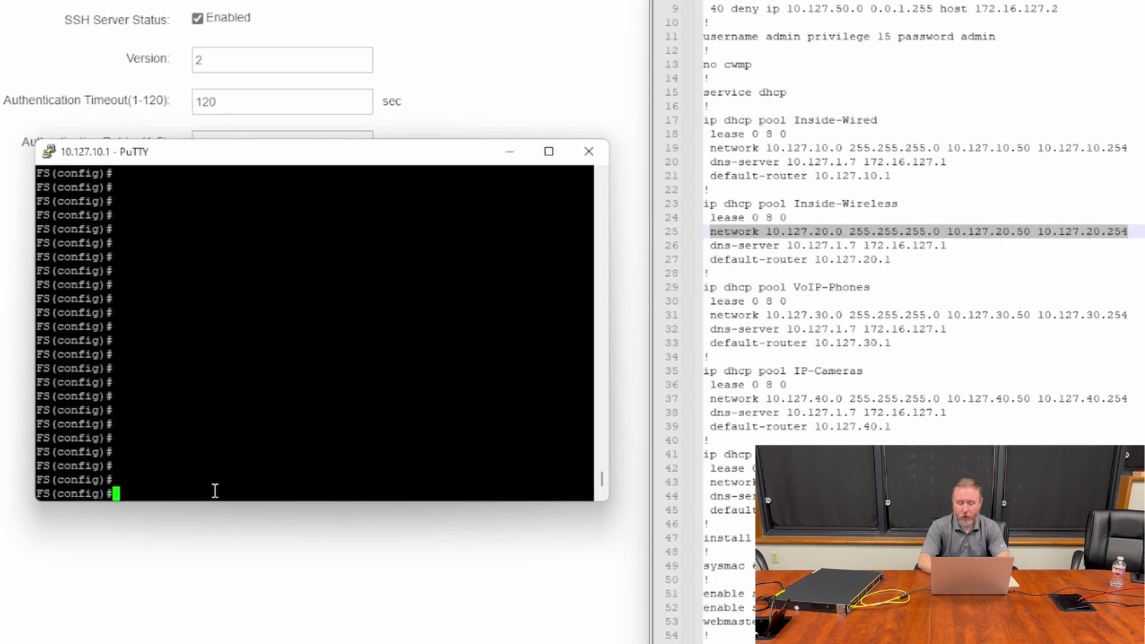
{"action": "type", "text": "exit"}
{"action": "key", "text": "Return"}
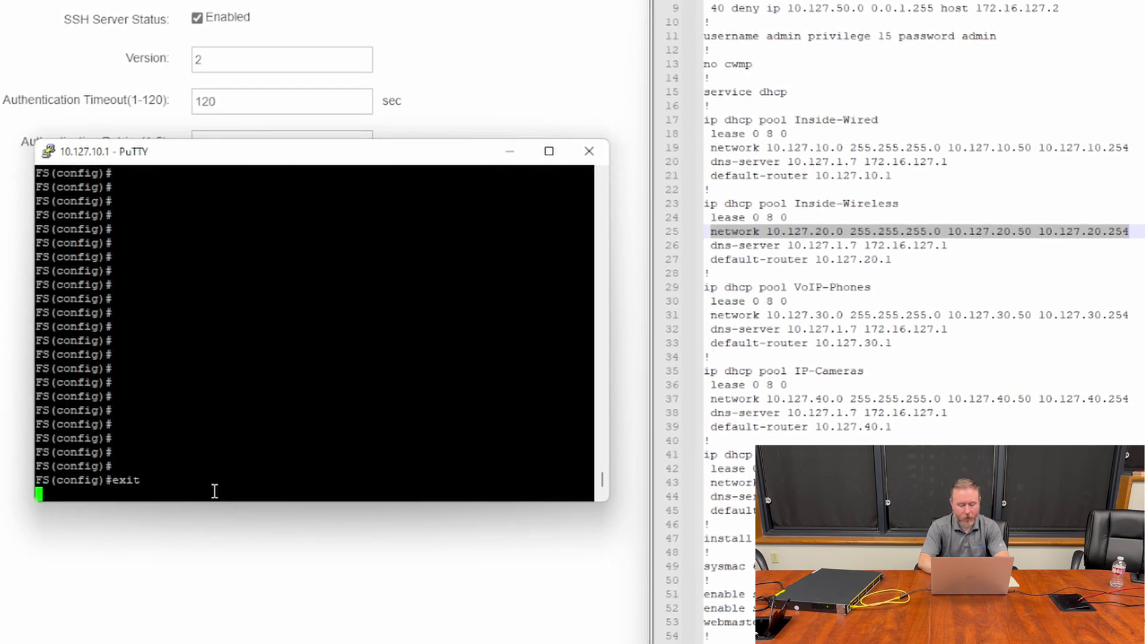
{"action": "type", "text": "wir"}
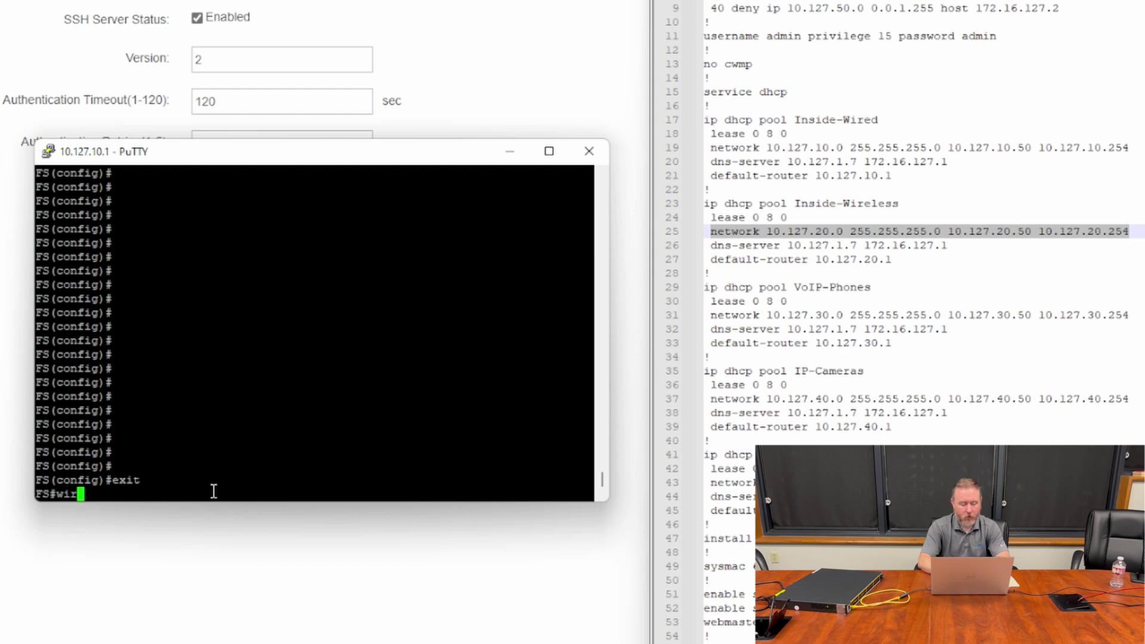
{"action": "key", "text": "BackSpace"}
{"action": "key", "text": "BackSpace"}
{"action": "type", "text": "rite mem"}
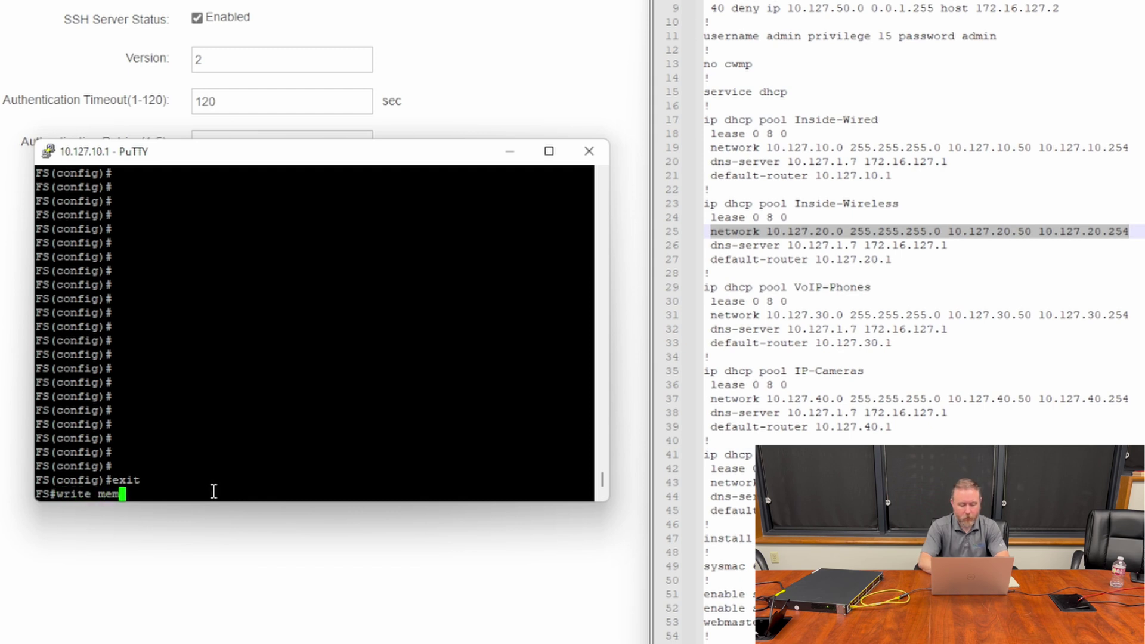
{"action": "key", "text": "Tab"}
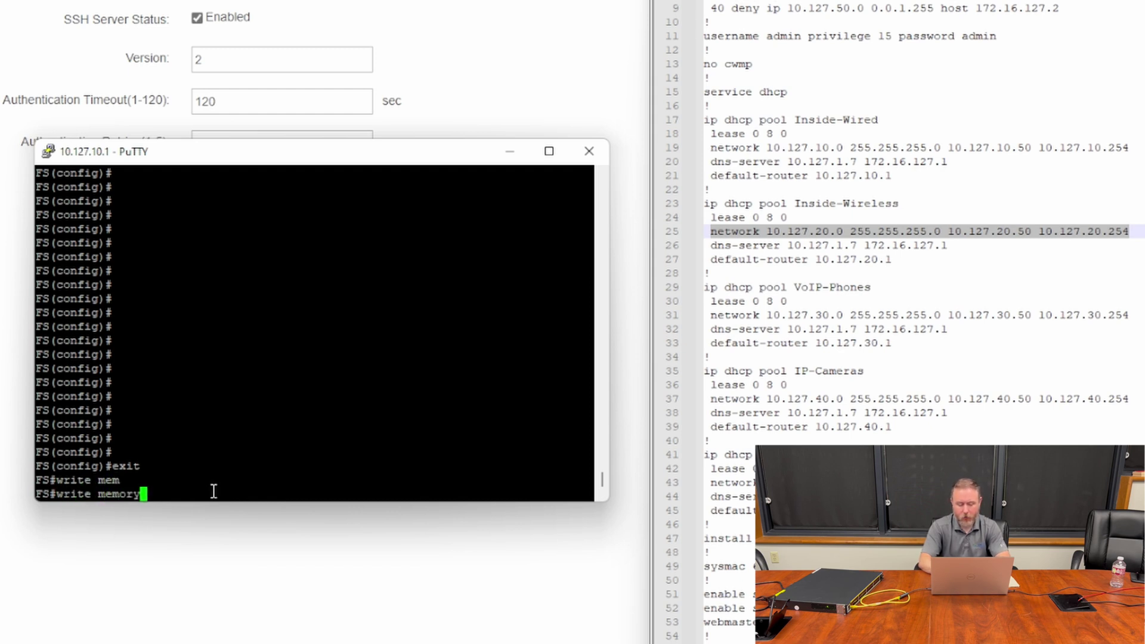
{"action": "key", "text": "Return"}
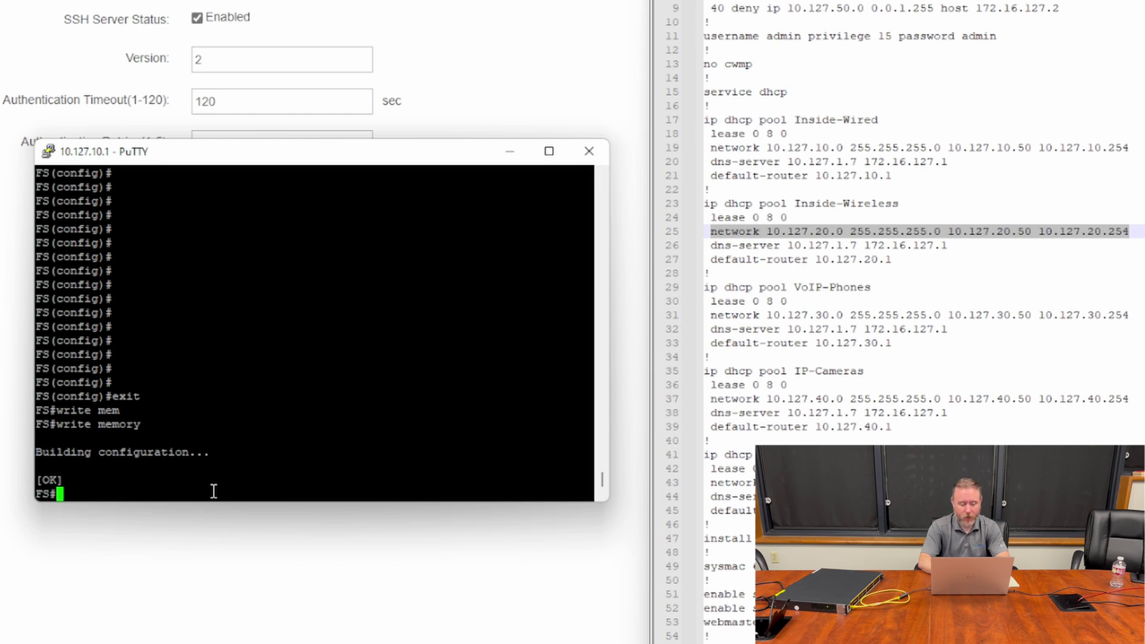
Run show run and scroll to the ip dhcp pool sections to check the 255.255.254.0 networks
{"action": "type", "text": "show run"}
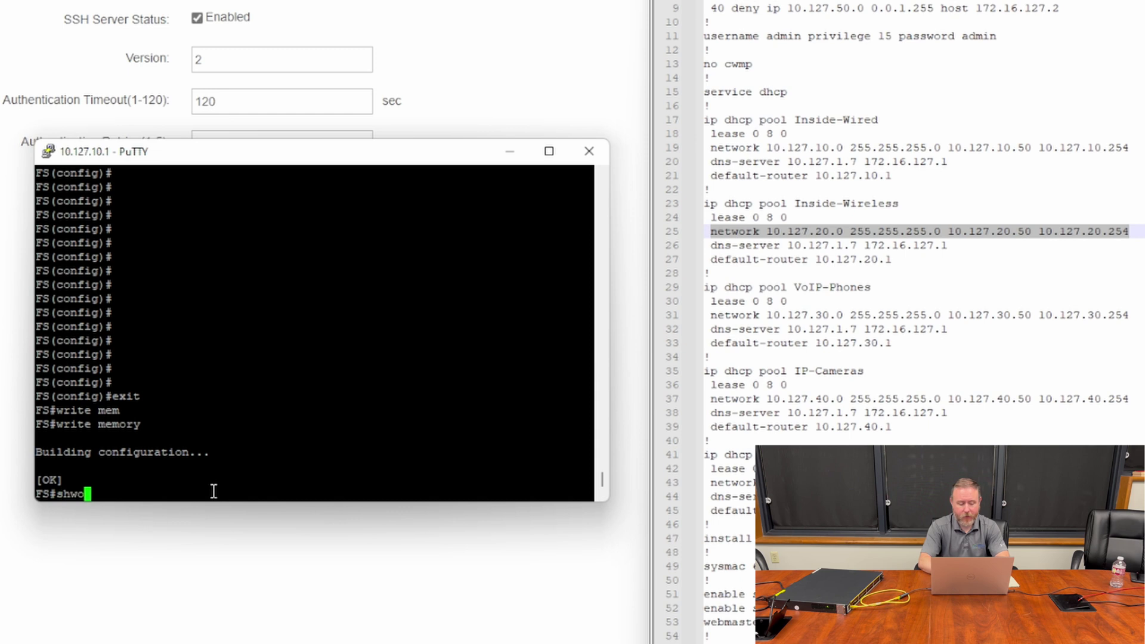
{"action": "key", "text": "Return"}
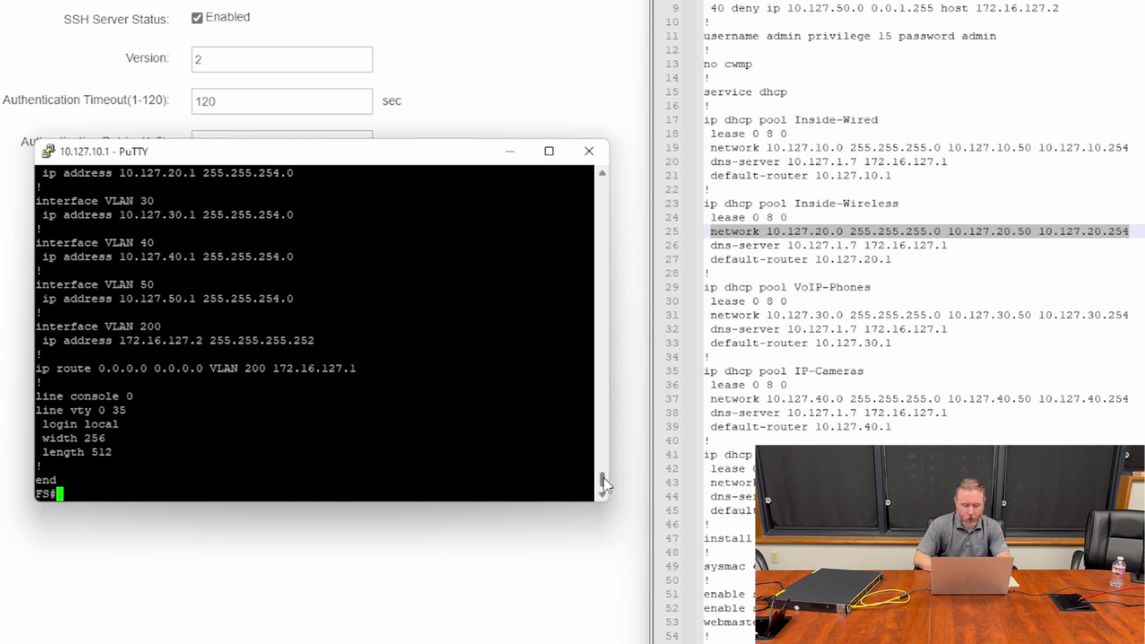
{"action": "left_click_drag", "start_coordinate": [604, 479], "coordinate": [611, 405]}
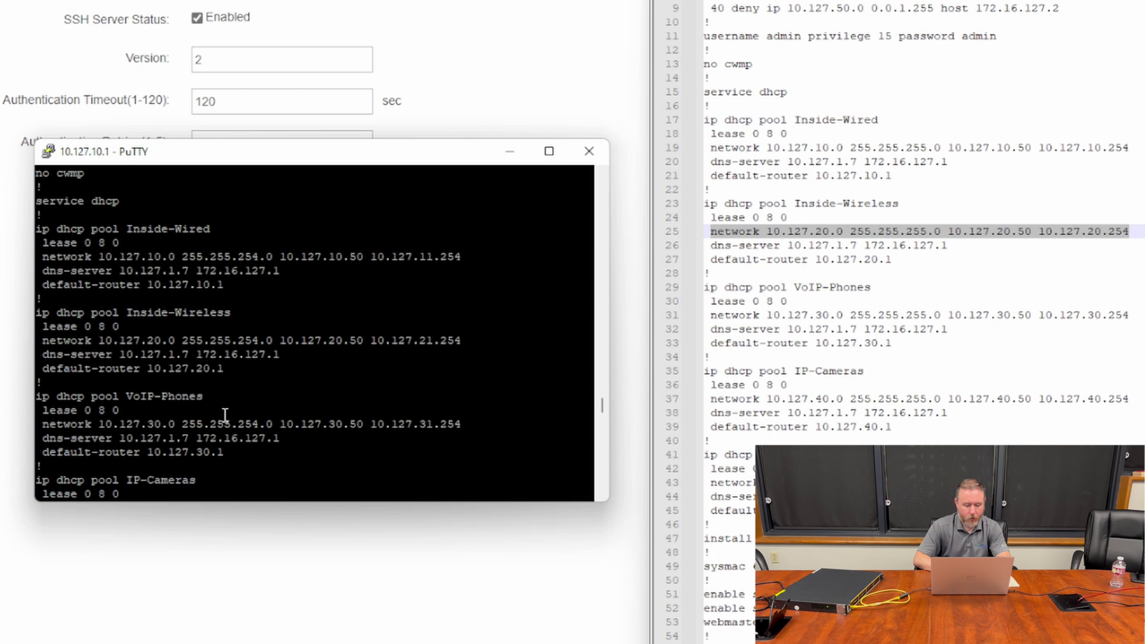
{"action": "scroll", "coordinate": [605, 412], "scroll_direction": "down", "scroll_amount": 4}
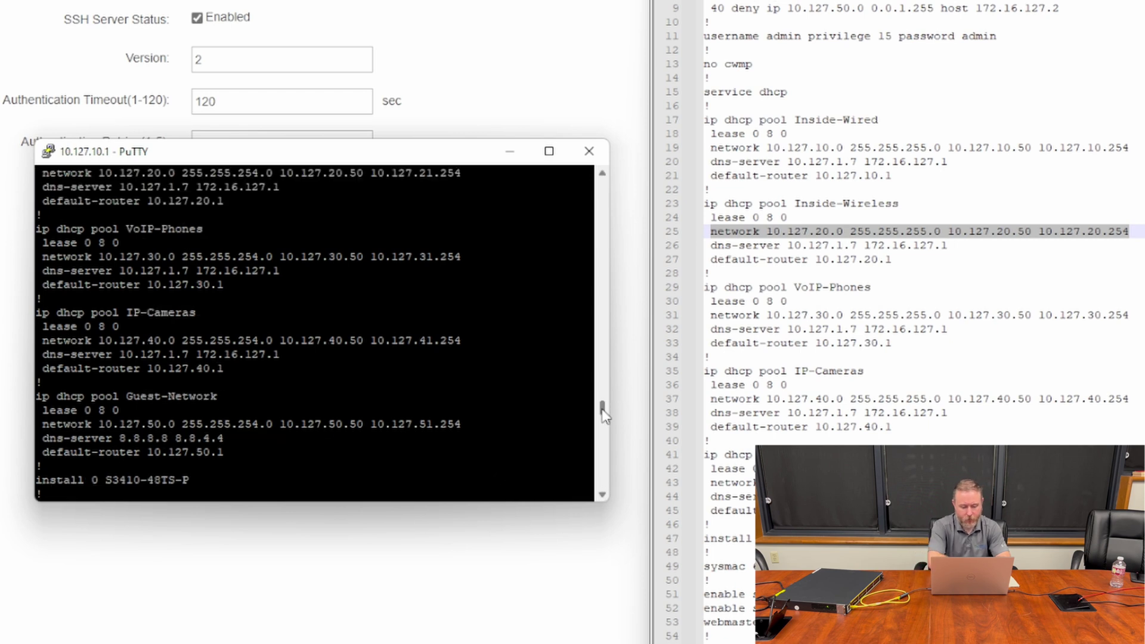